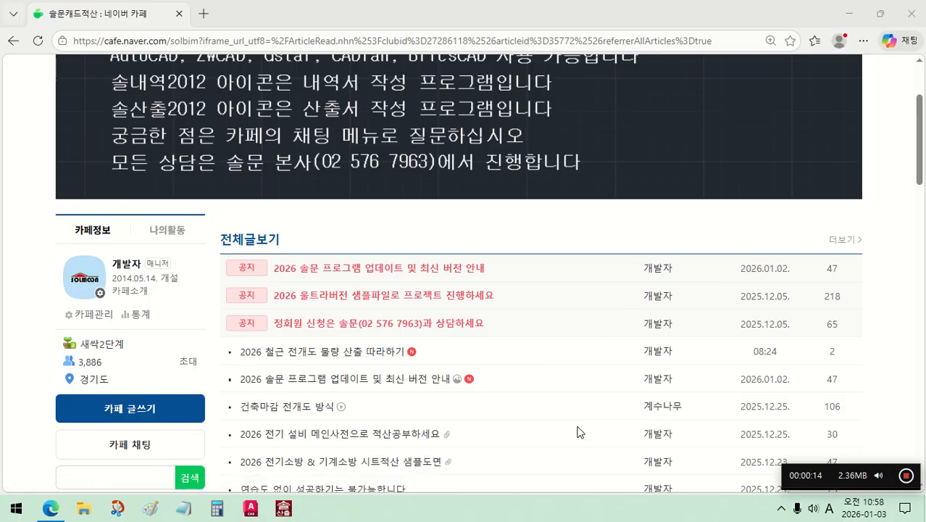
Open the cafe post "2026 철근 전개도 물량 산출 따라하기" from the list of all posts
scroll(578, 447, "up", 2)
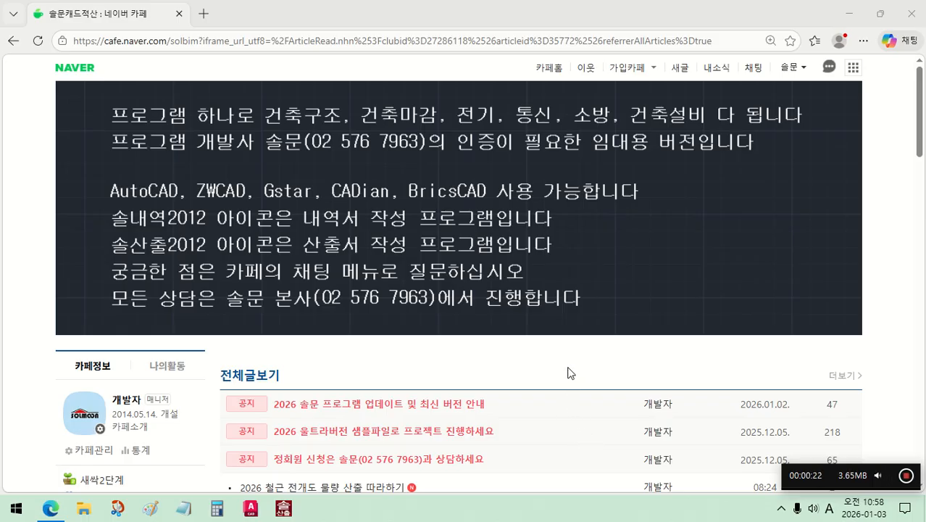
scroll(567, 372, "down", 1)
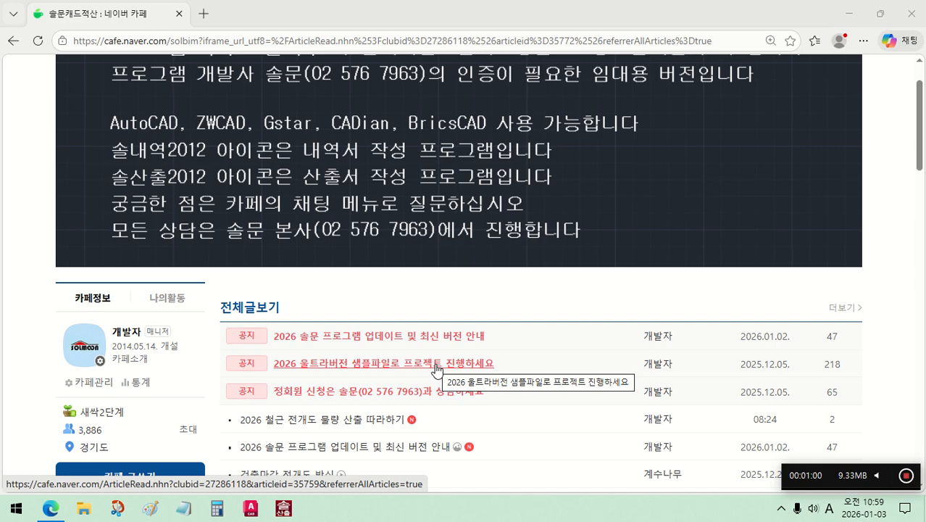
scroll(457, 384, "down", 2)
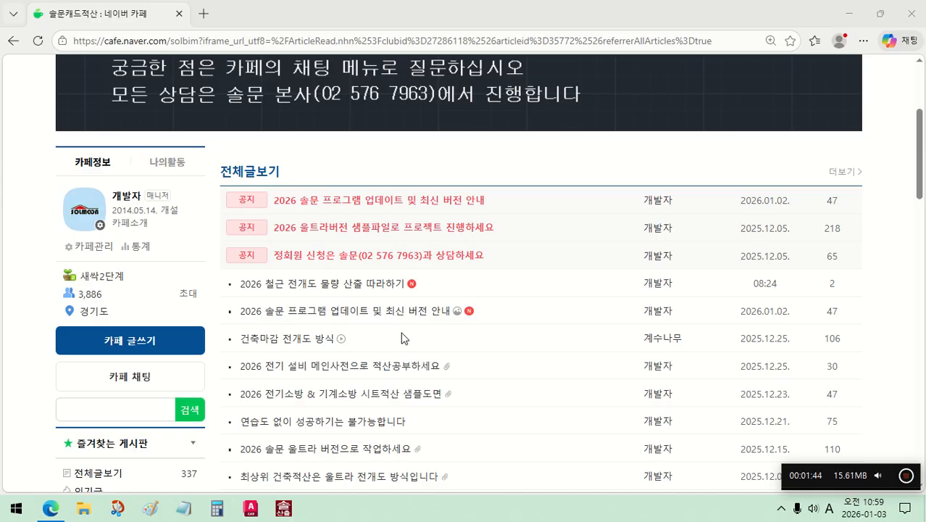
left_click(347, 292)
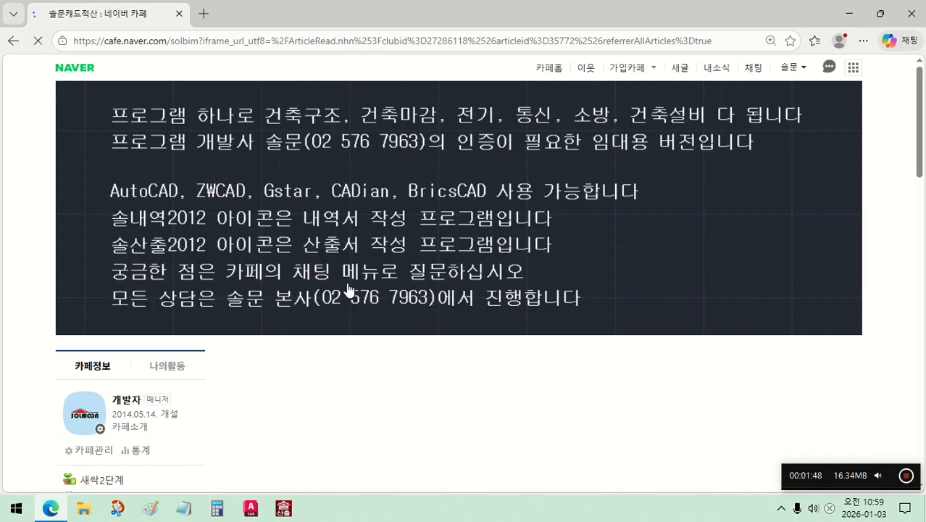
Look through the post and its two embedded lesson videos, "2026 철근 전개도 물량 산출 따라하기" 1 and 2
scroll(473, 314, "down", 2)
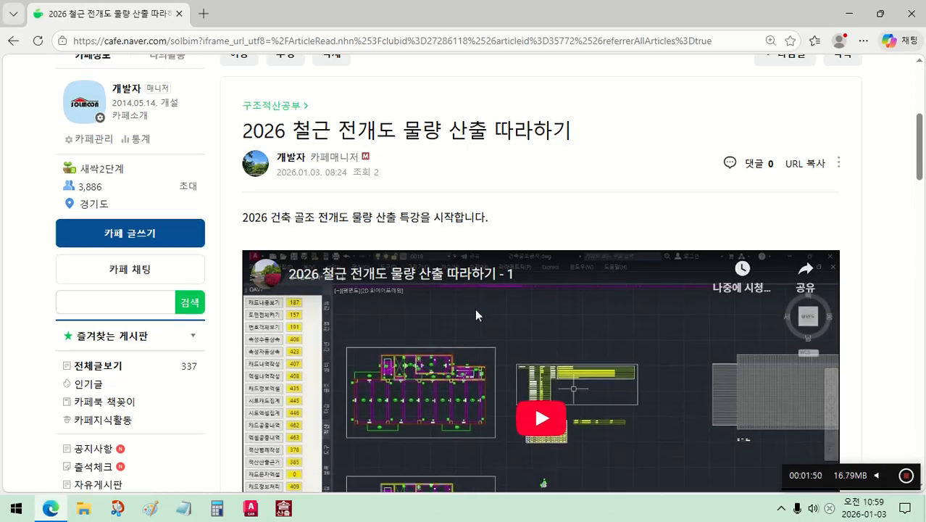
scroll(477, 314, "down", 2)
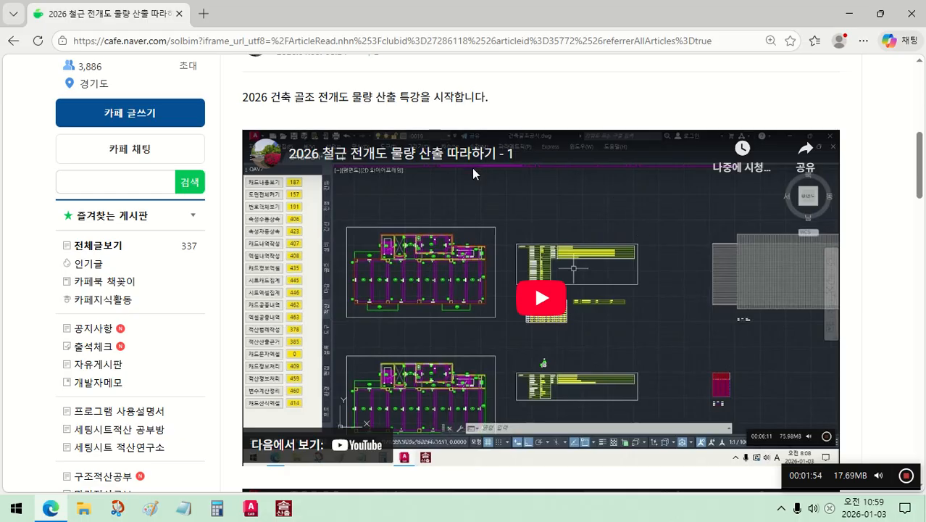
scroll(511, 160, "down", 4)
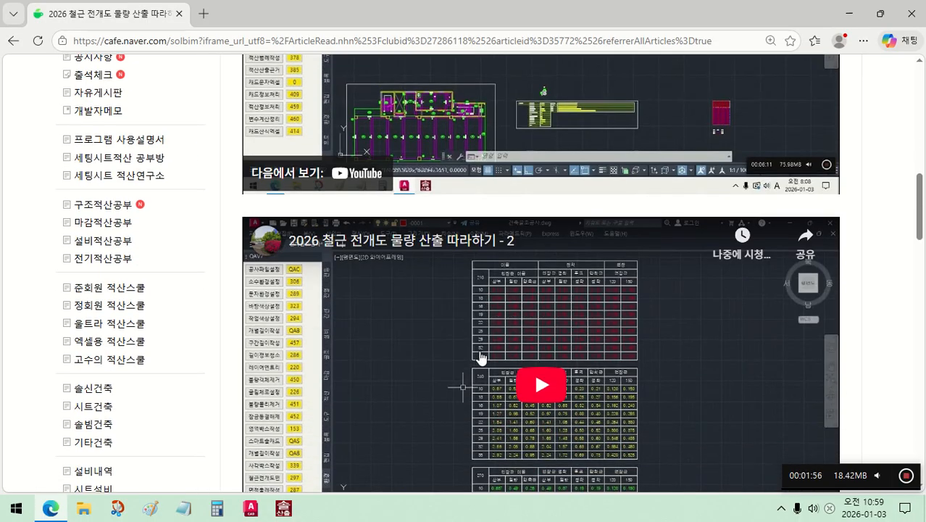
scroll(483, 375, "down", 2)
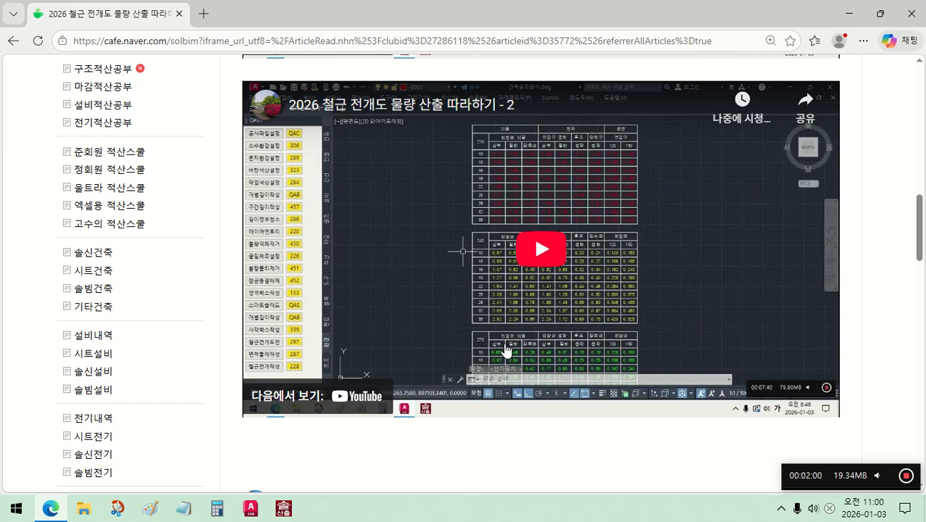
scroll(495, 373, "up", 4)
scroll(518, 292, "up", 3)
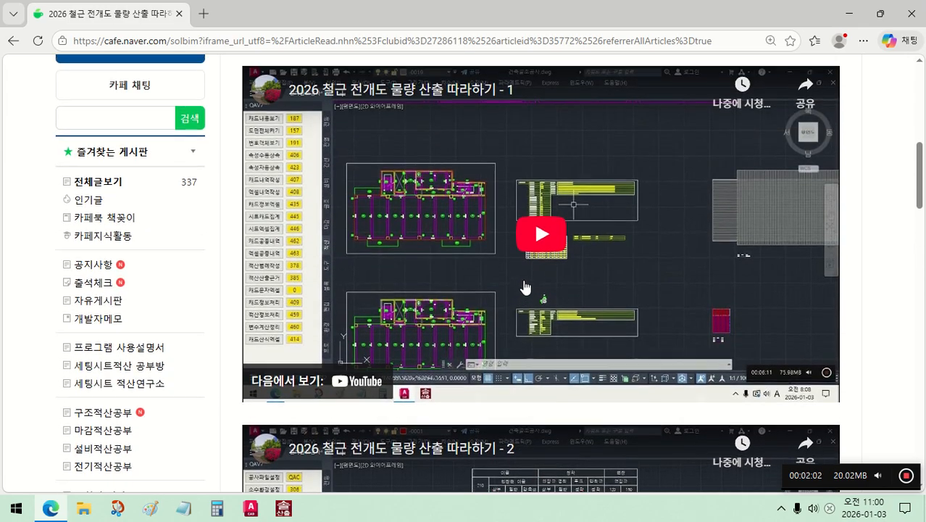
scroll(532, 284, "up", 1)
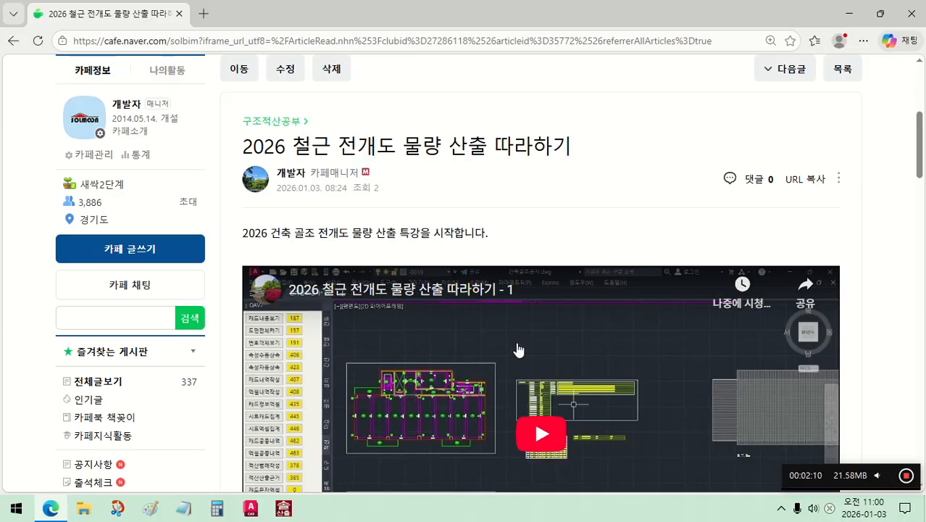
scroll(519, 350, "down", 3)
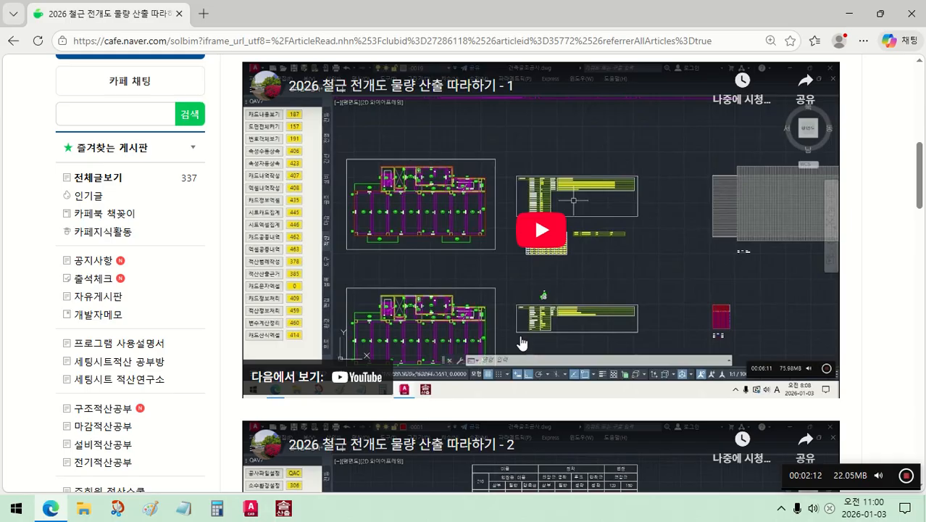
scroll(522, 342, "down", 2)
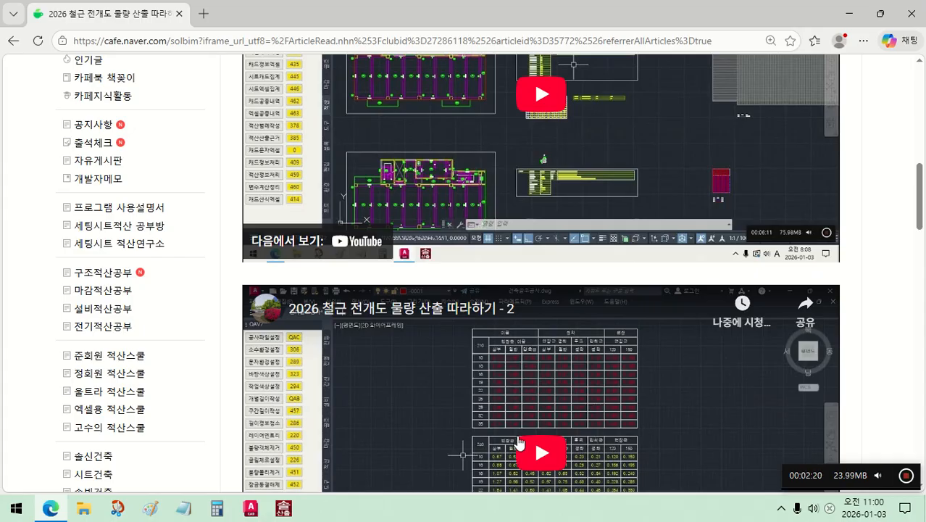
scroll(564, 319, "up", 2)
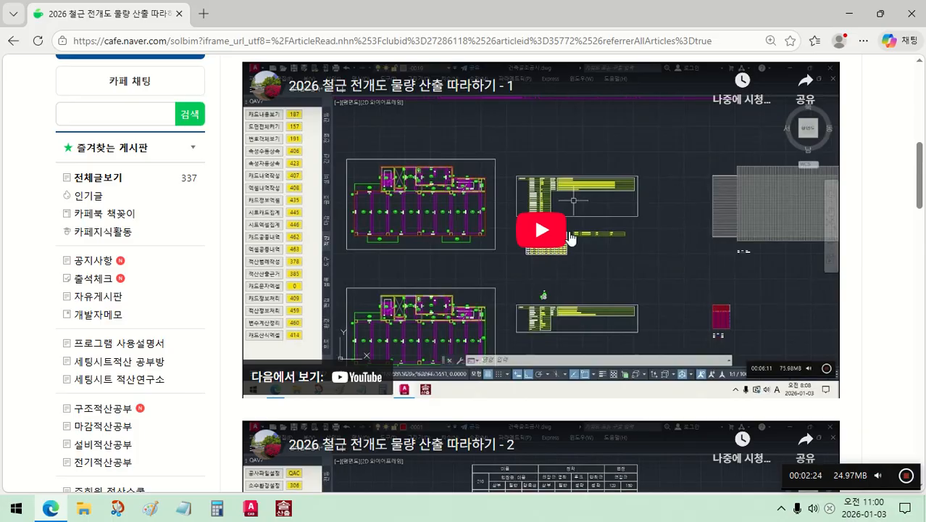
scroll(550, 290, "down", 2)
scroll(550, 343, "down", 4)
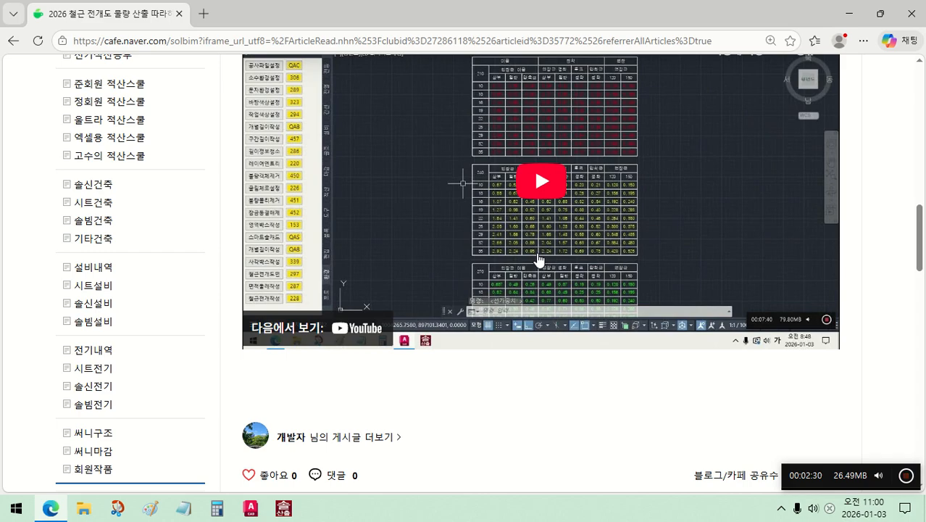
scroll(535, 259, "down", 3)
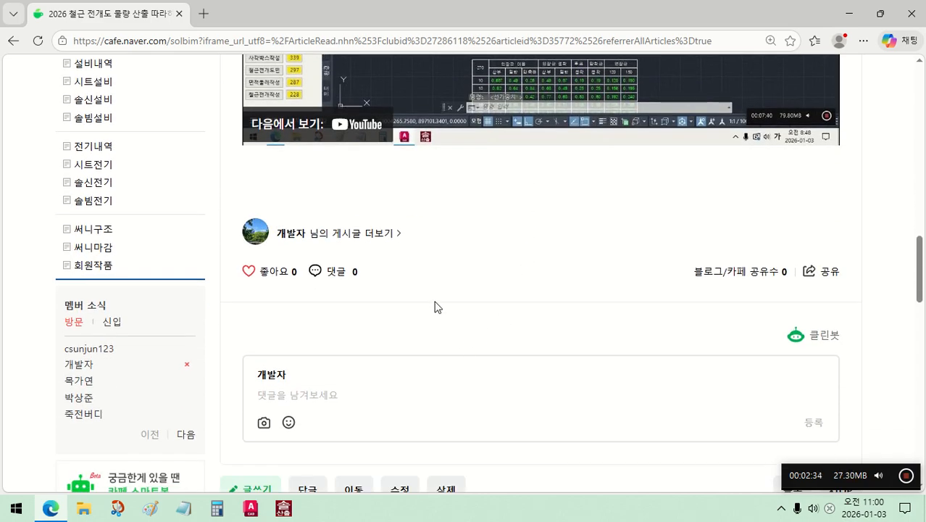
scroll(399, 272, "up", 8)
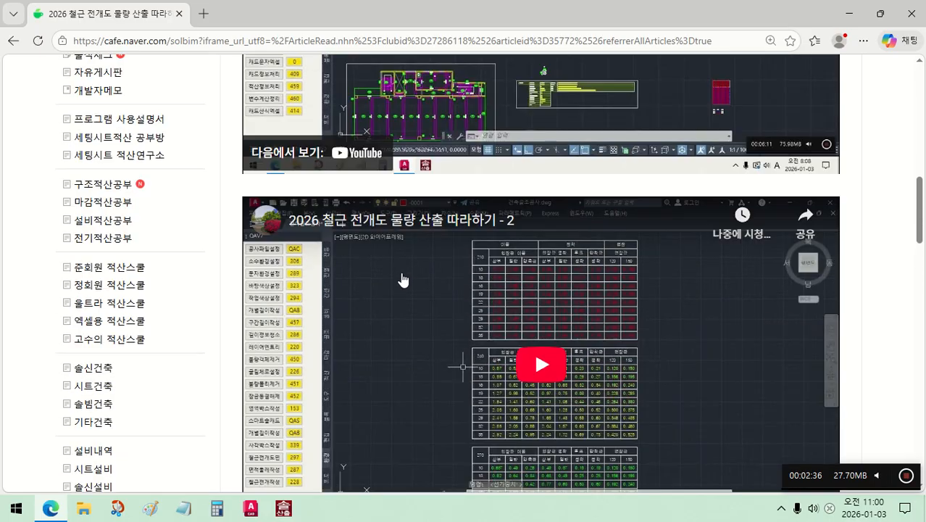
scroll(411, 274, "up", 7)
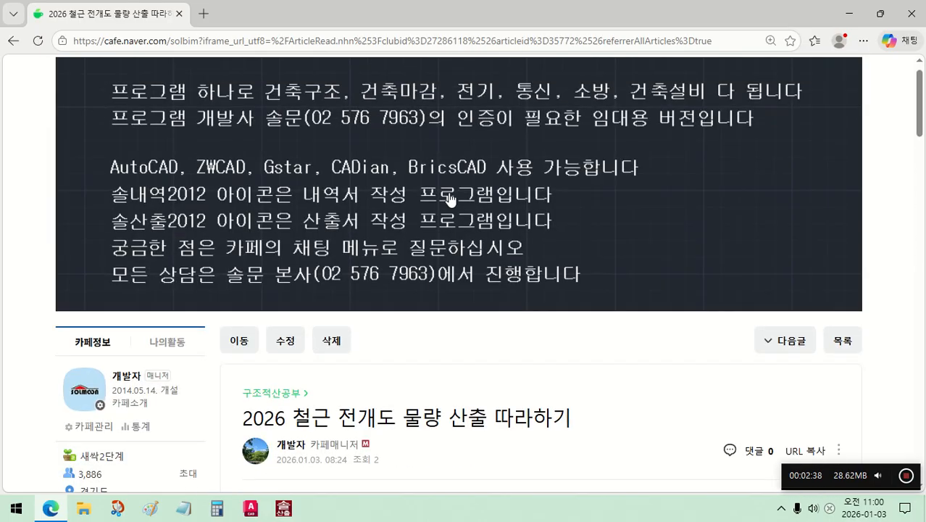
Open the notice "2026 울트라버전 샘플파일로 프로젝트 진행하세요" and find its attached sample drawings
scroll(449, 200, "down", 3)
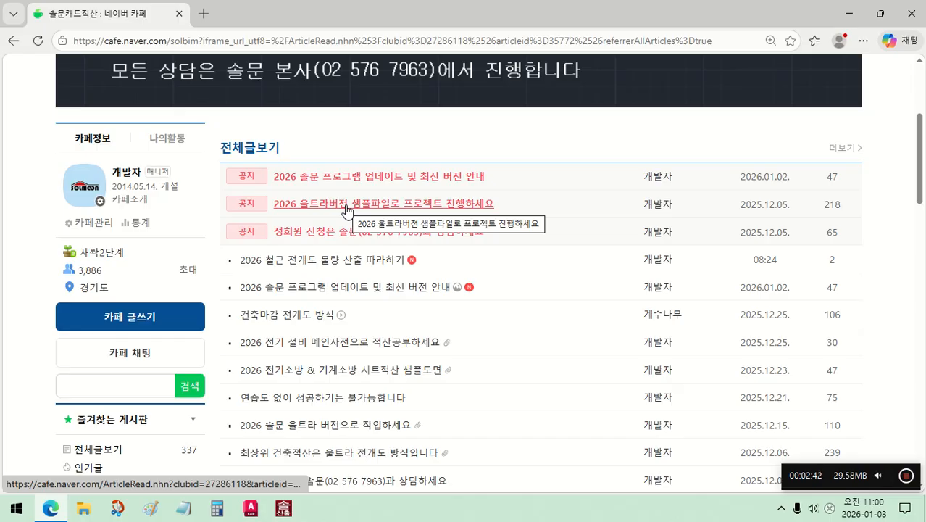
left_click(346, 208)
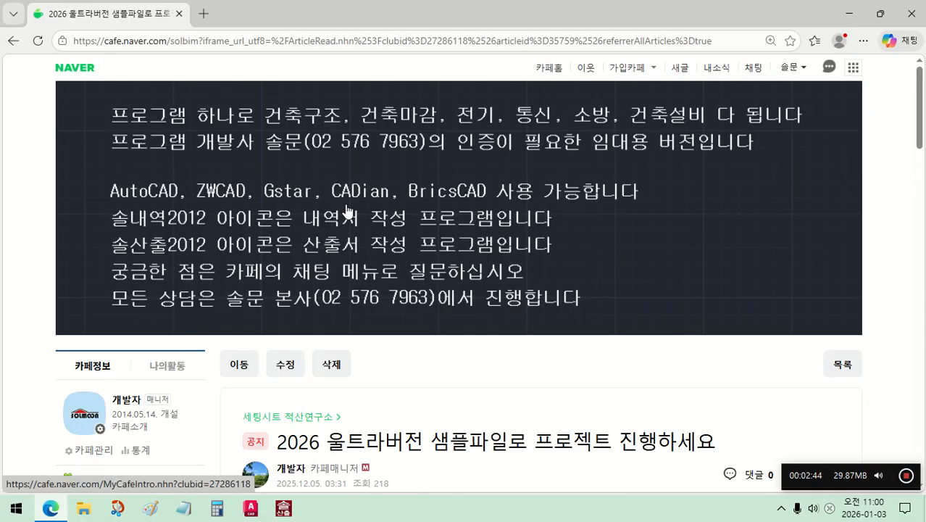
scroll(348, 218, "down", 10)
scroll(366, 250, "down", 7)
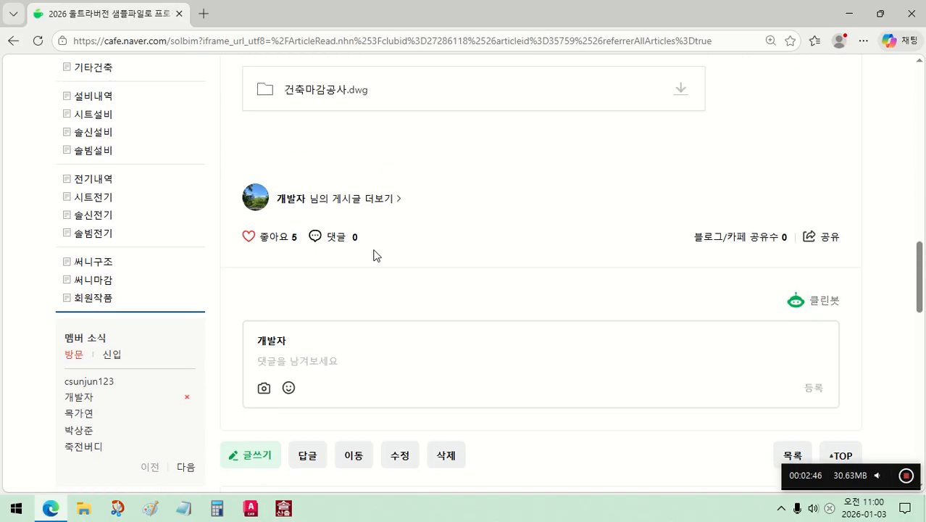
Save the attachment 건축골조공사.dwg to the computer and open the downloaded drawing in AutoCAD
scroll(302, 213, "up", 2)
left_click(681, 192)
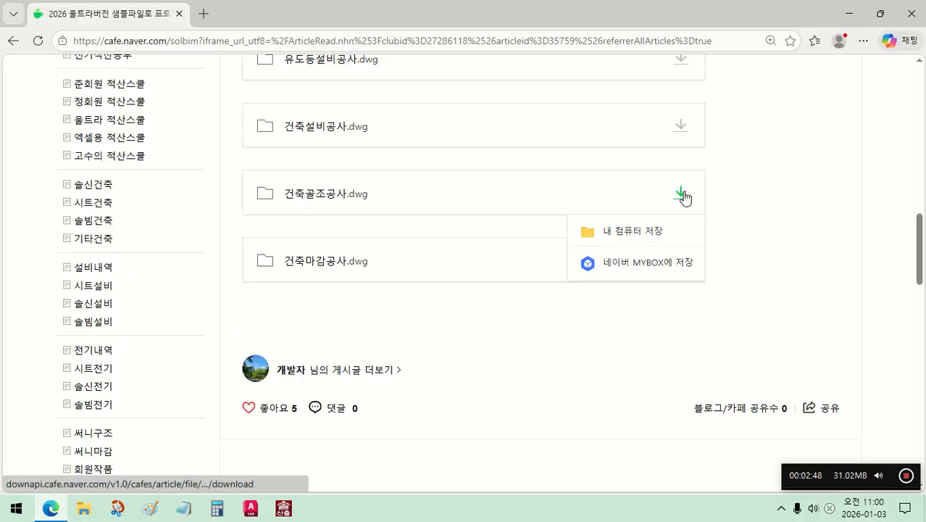
left_click(664, 229)
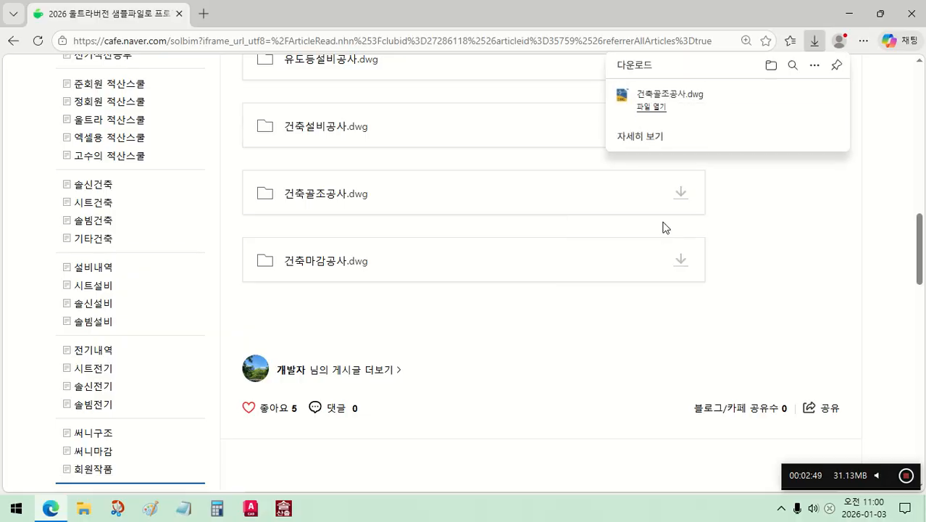
left_click(652, 108)
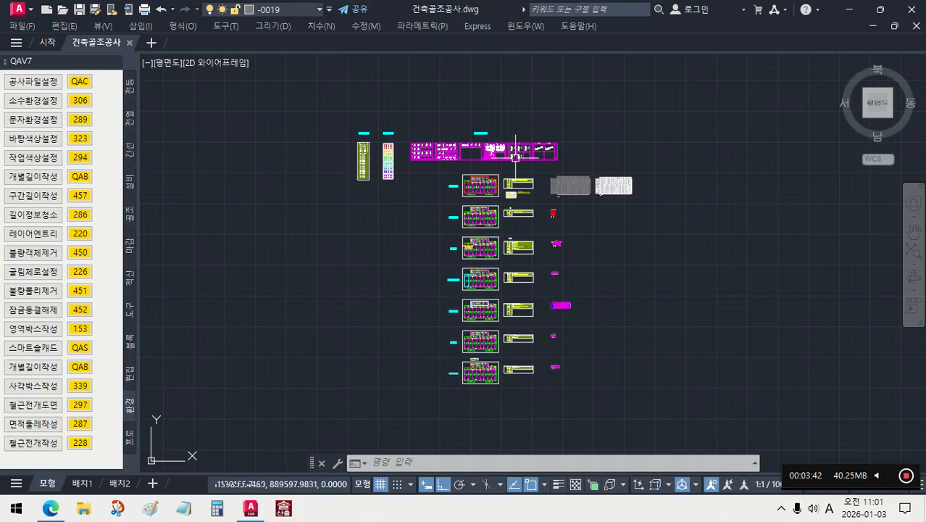
Examine the 01 매트기초 table beside the uppermost floor plan, including its input values and quantity formulas
scroll(522, 187, "up", 8)
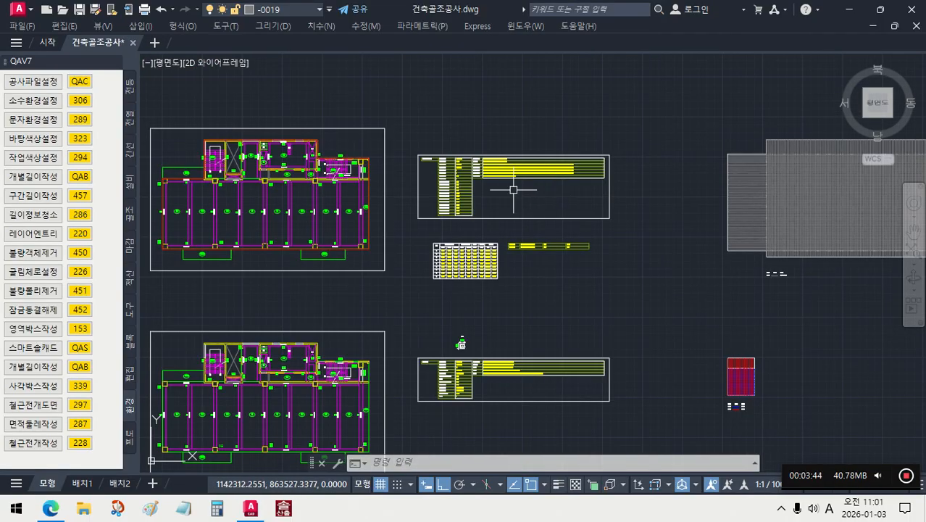
scroll(478, 174, "up", 5)
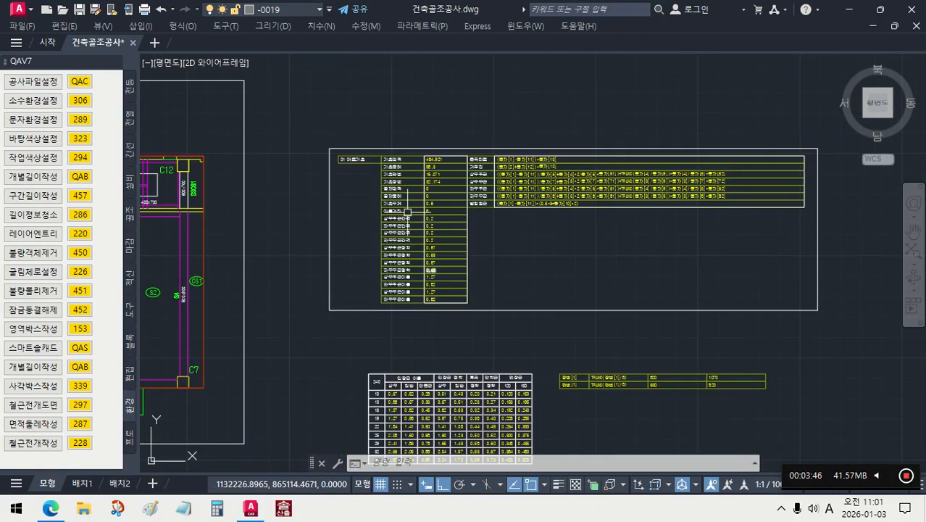
scroll(489, 234, "up", 3)
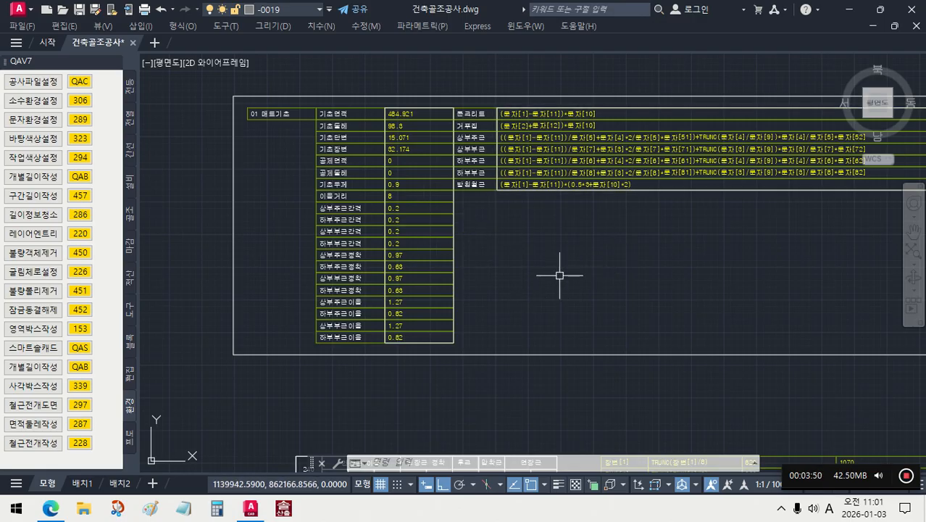
scroll(560, 270, "down", 3)
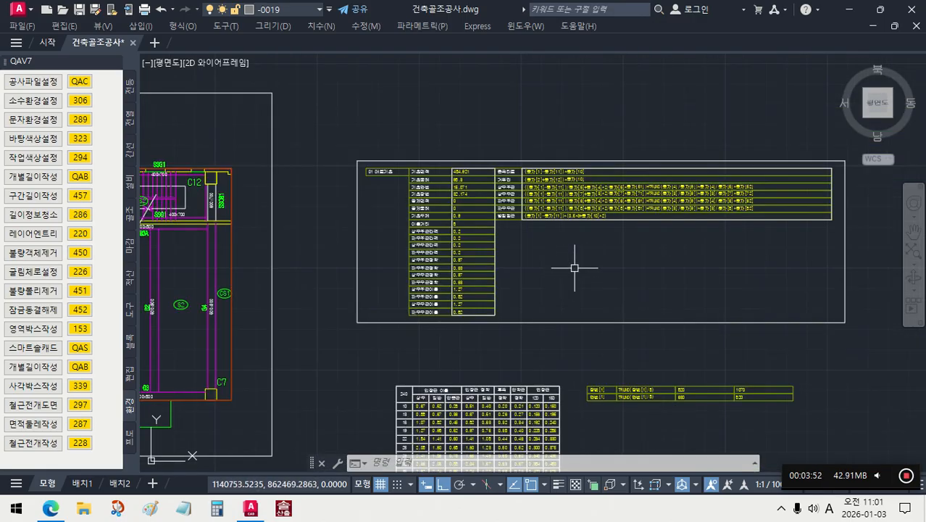
middle_click_drag(586, 268, 534, 222)
scroll(535, 230, "down", 3)
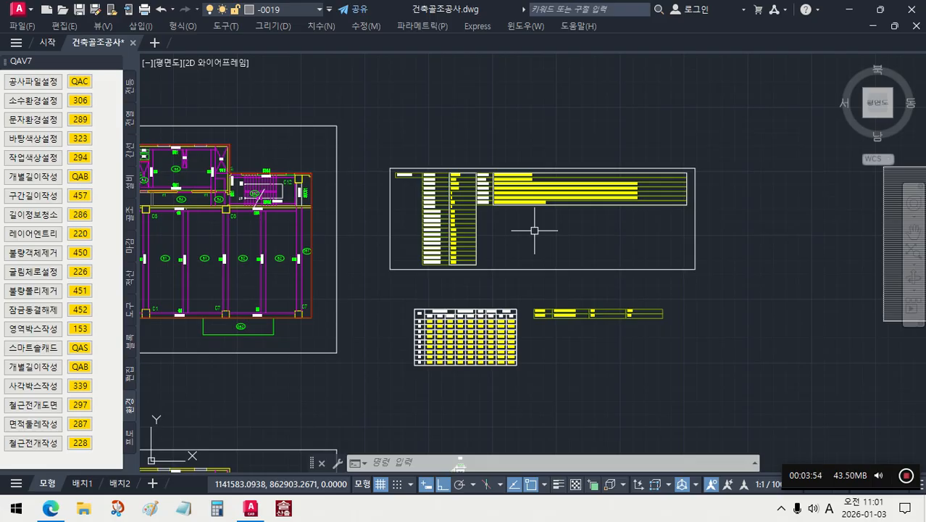
scroll(457, 202, "up", 5)
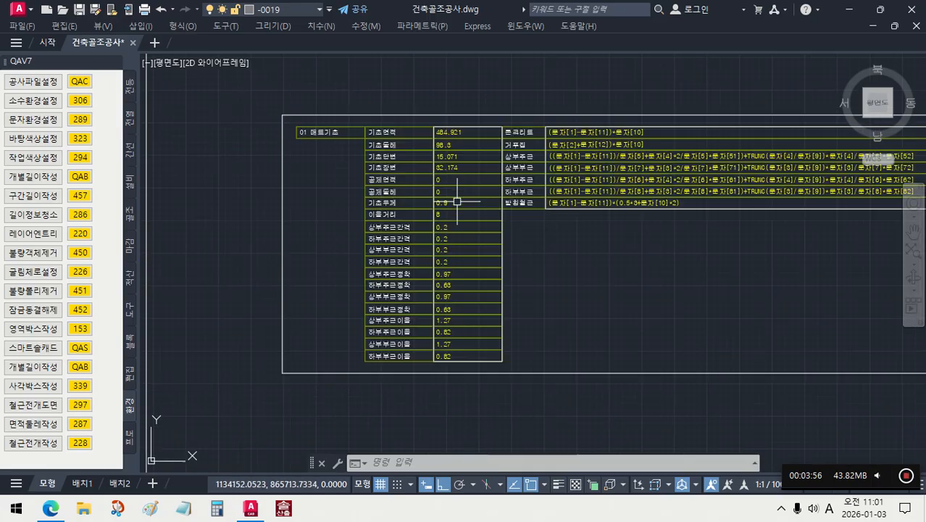
scroll(458, 202, "up", 2)
middle_click_drag(573, 330, 455, 370)
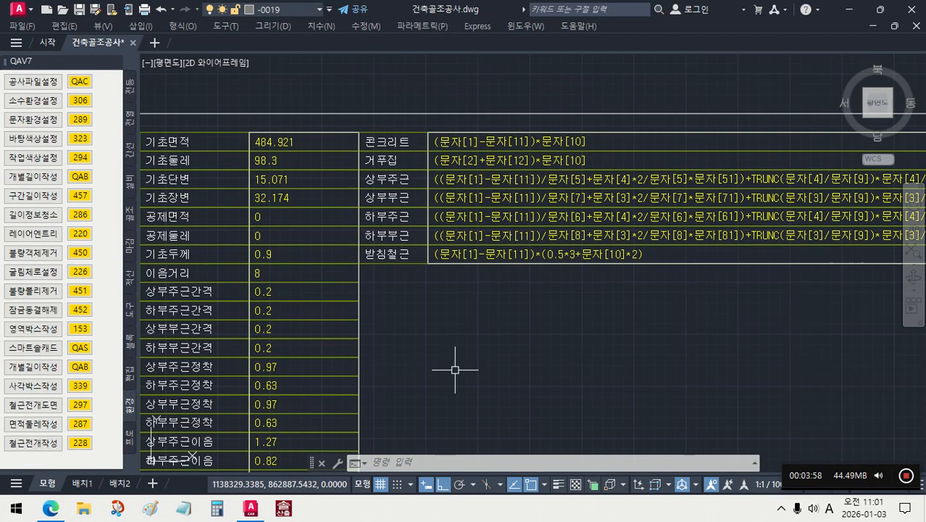
Inspect the two large rebar layout drawings in the same row as the 01 매트기초 table
scroll(512, 182, "down", 5)
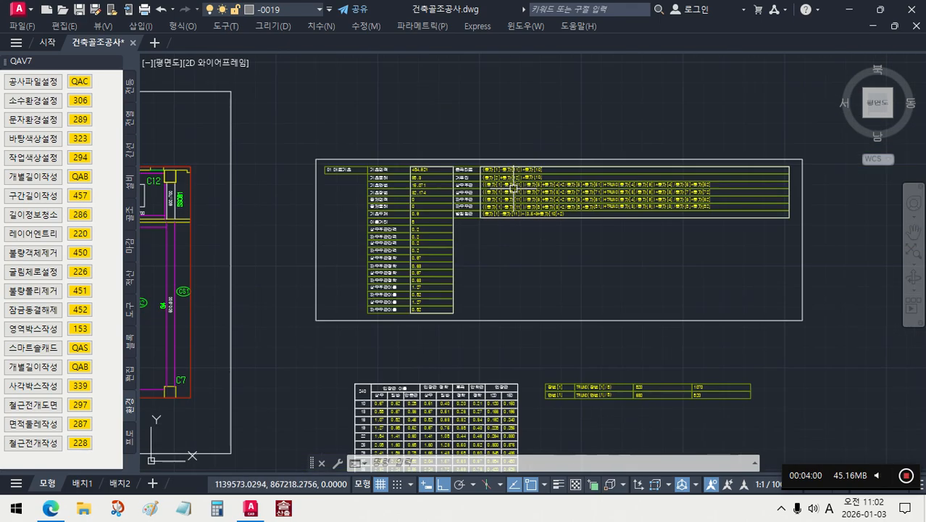
scroll(544, 217, "down", 4)
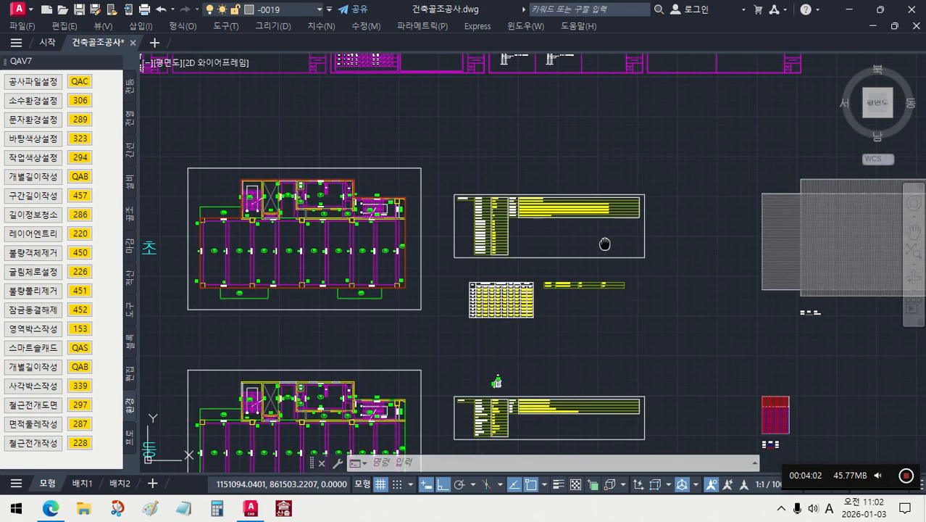
middle_click_drag(606, 244, 500, 225)
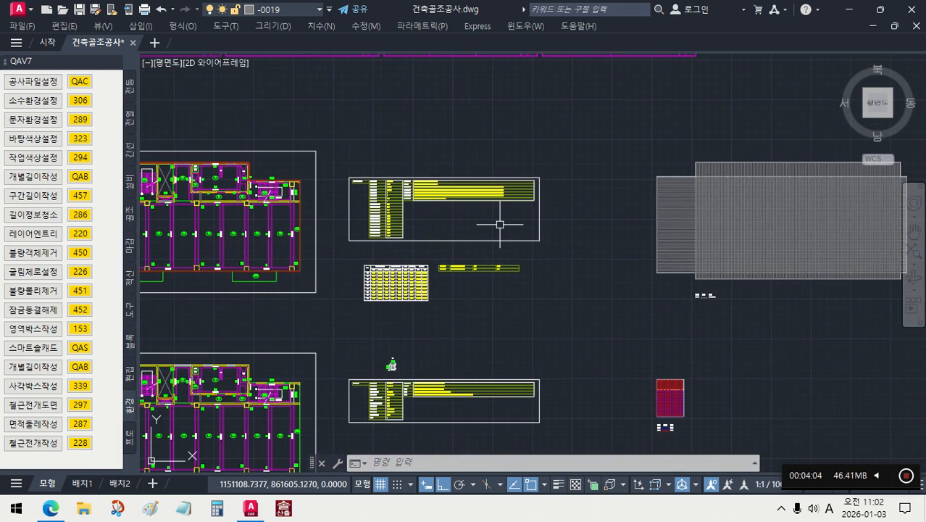
middle_click_drag(606, 264, 459, 254)
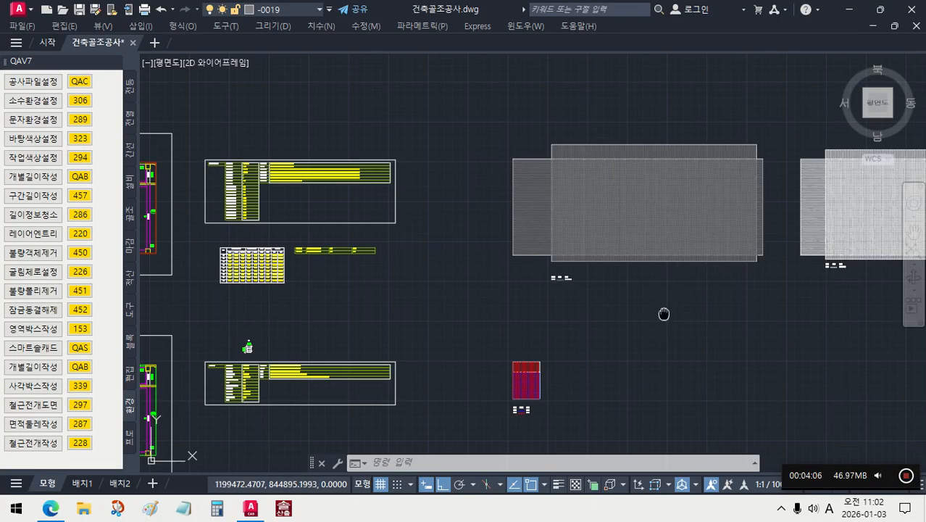
middle_click_drag(664, 313, 460, 303)
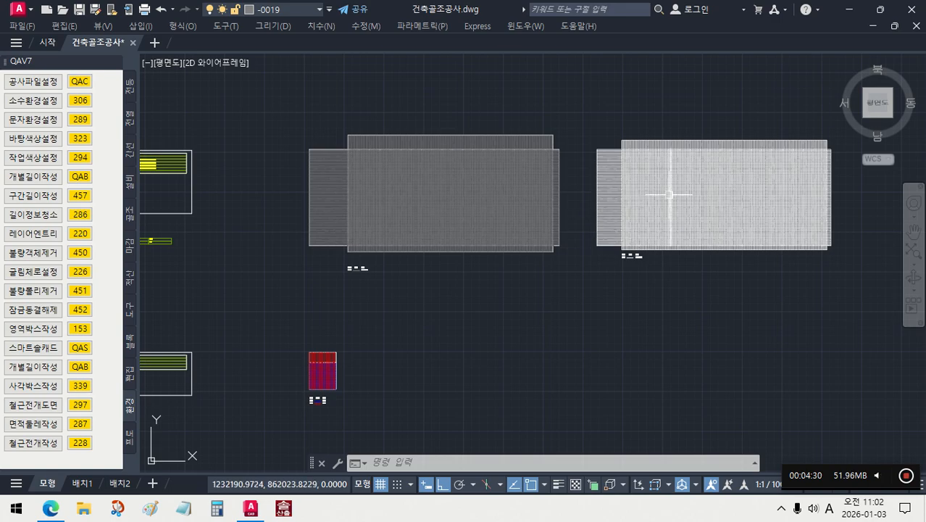
Start the 철근전개도면 command (QA297) and place its box origin in the empty area beside the two large rebar layouts
scroll(668, 196, "down", 3)
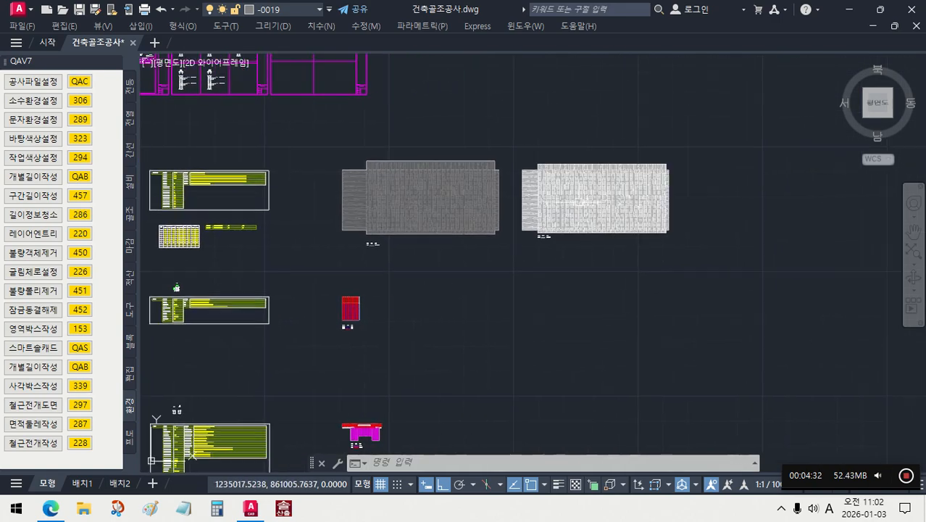
middle_click_drag(533, 273, 511, 264)
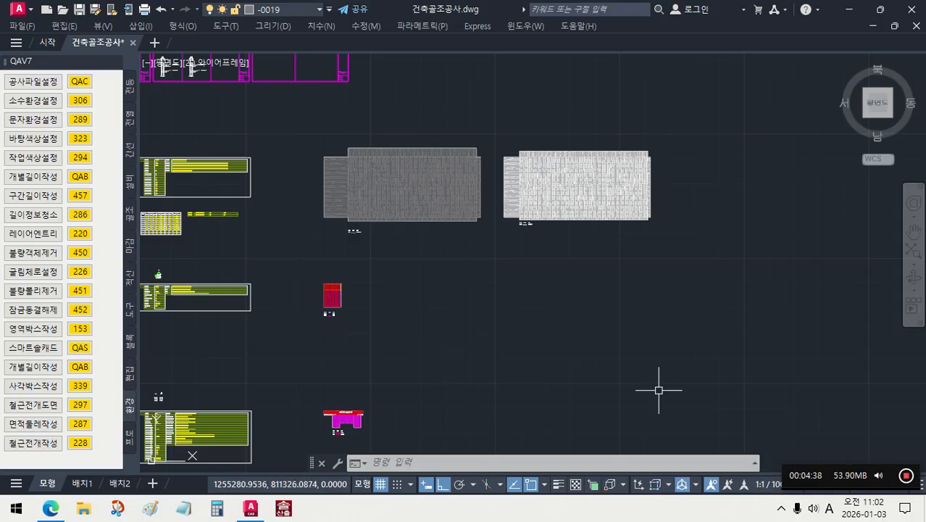
left_click(80, 405)
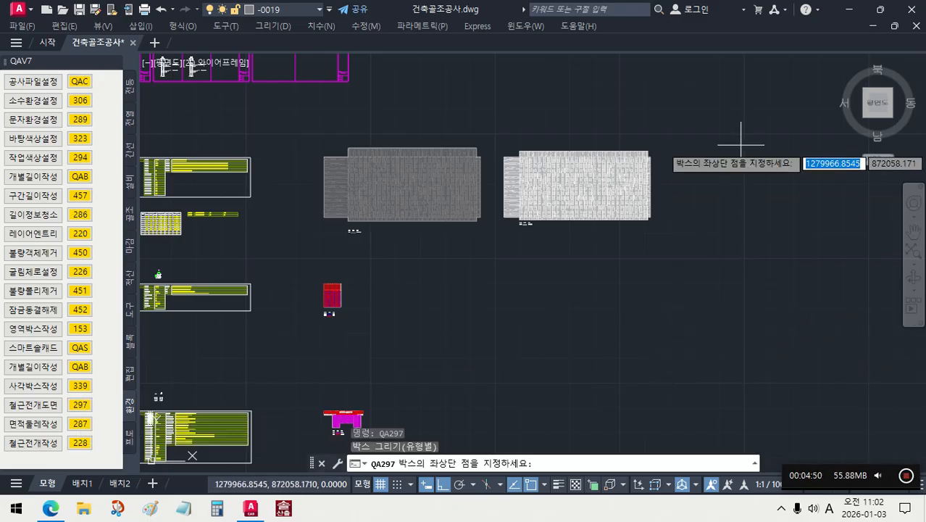
middle_click_drag(757, 187, 619, 211)
left_click(580, 178)
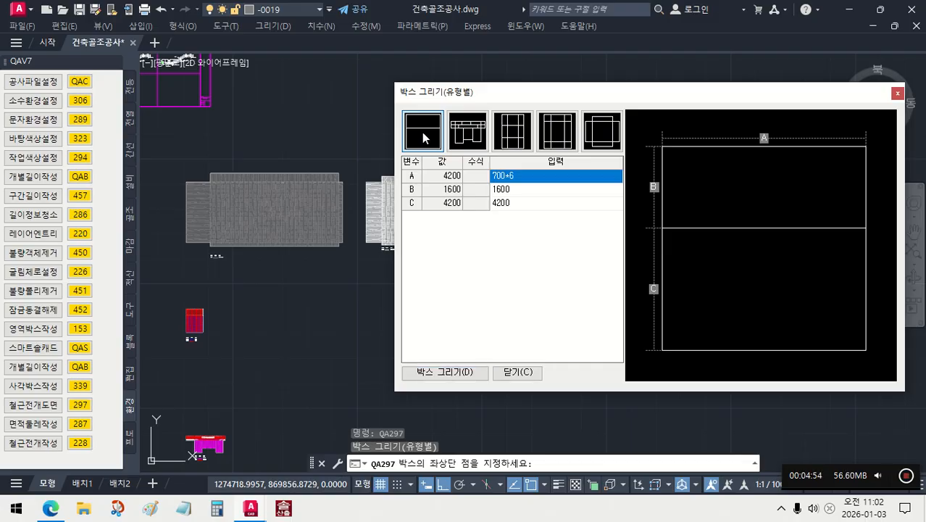
Compare the previews and variables of the five box types, ending on the one with two overlapping rectangles
left_click(457, 133)
left_click(517, 133)
left_click(558, 133)
left_click(602, 134)
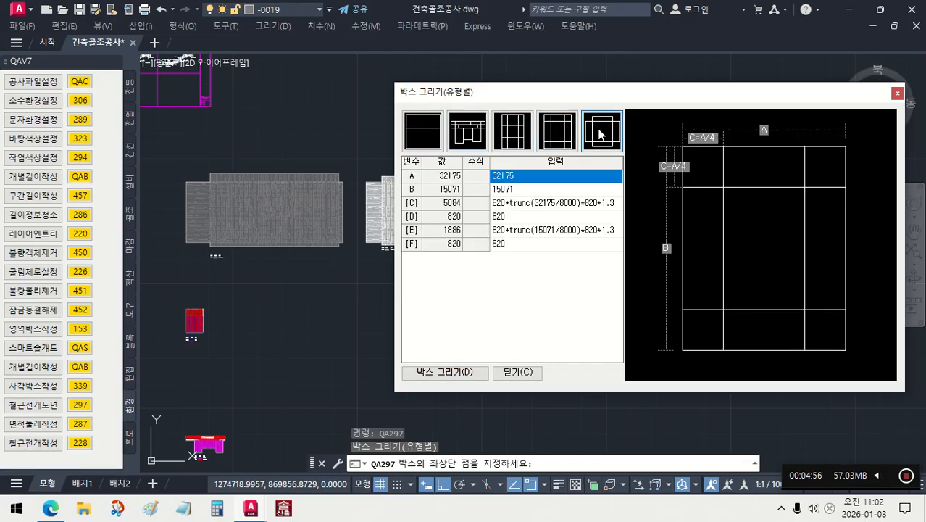
left_click(438, 142)
left_click(464, 133)
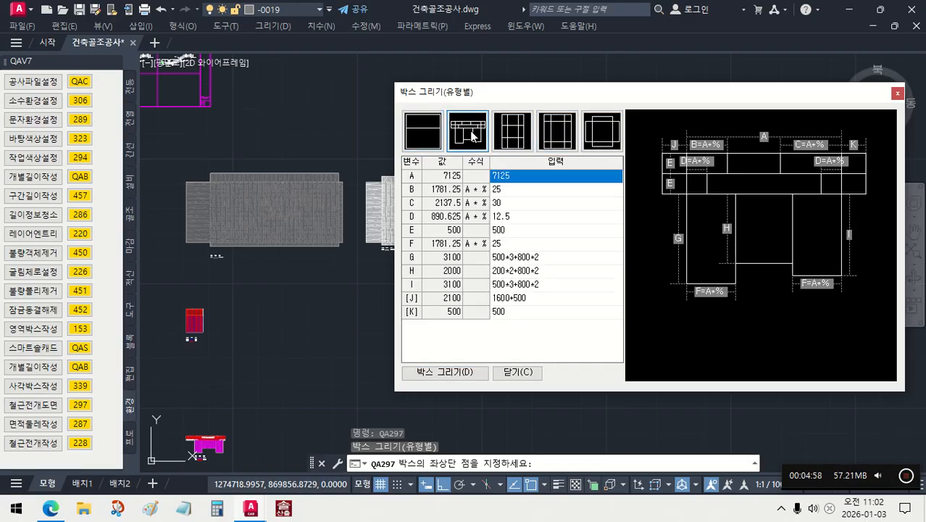
left_click(512, 132)
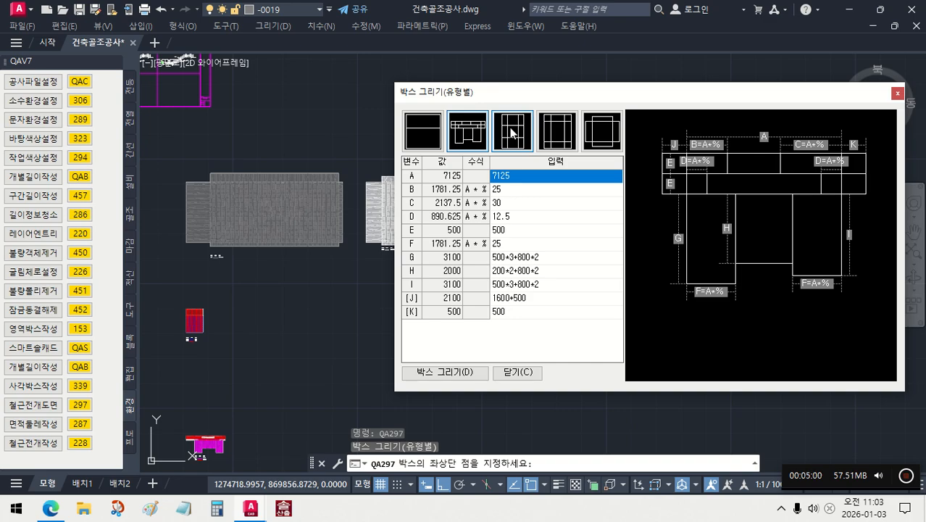
left_click(552, 137)
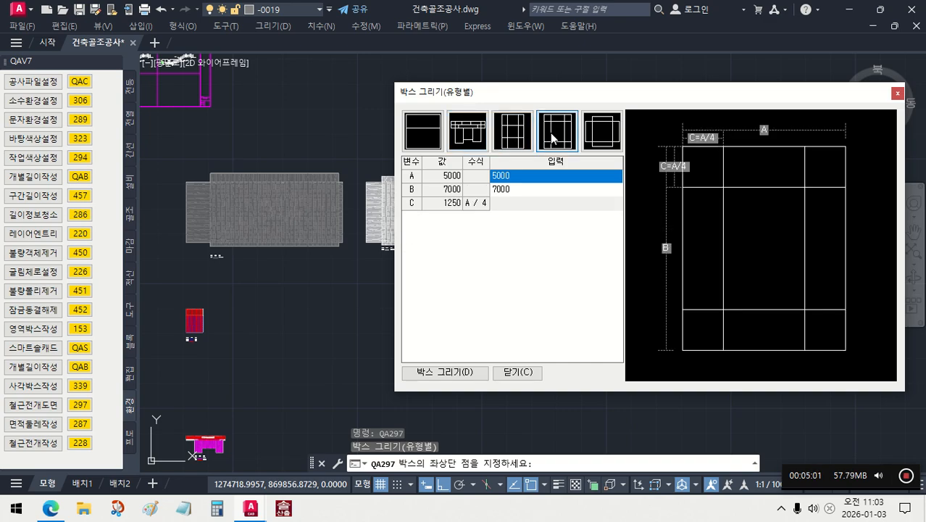
left_click(601, 140)
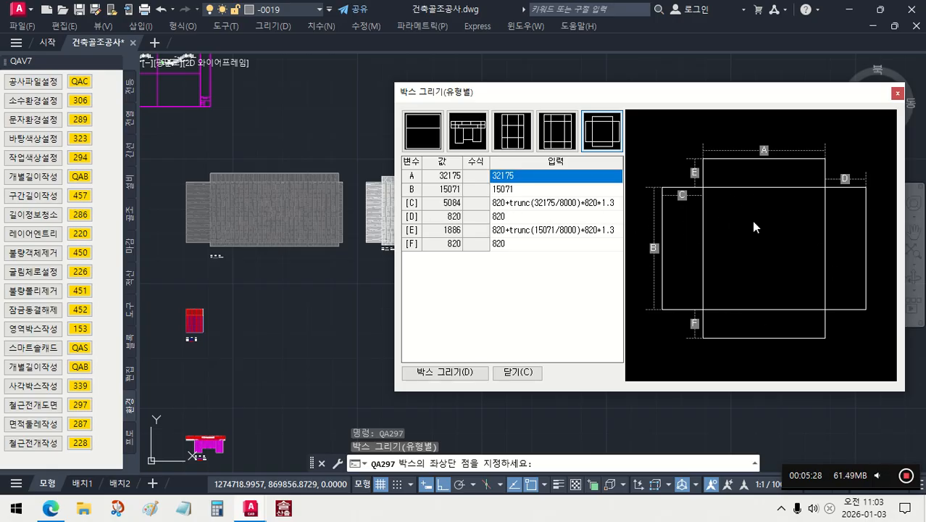
Examine the input values and lap-length formulas of variables A to F for the overlapping-rectangles box type
left_click(577, 177)
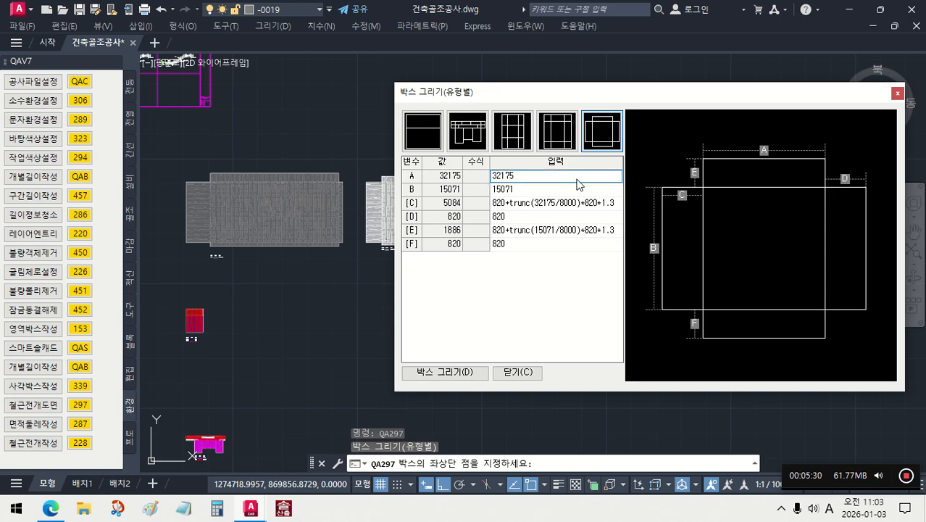
left_click(542, 192)
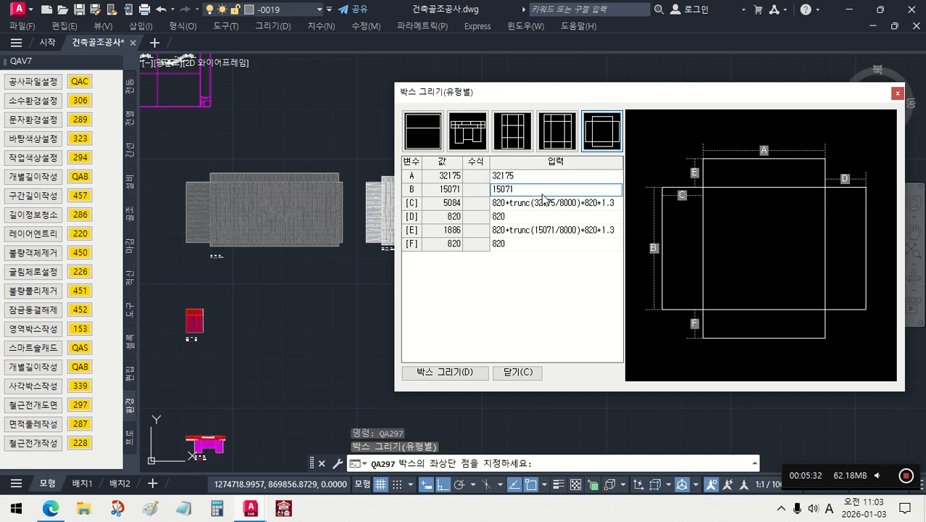
left_click(497, 206)
left_click(497, 218)
left_click(495, 232)
left_click(499, 245)
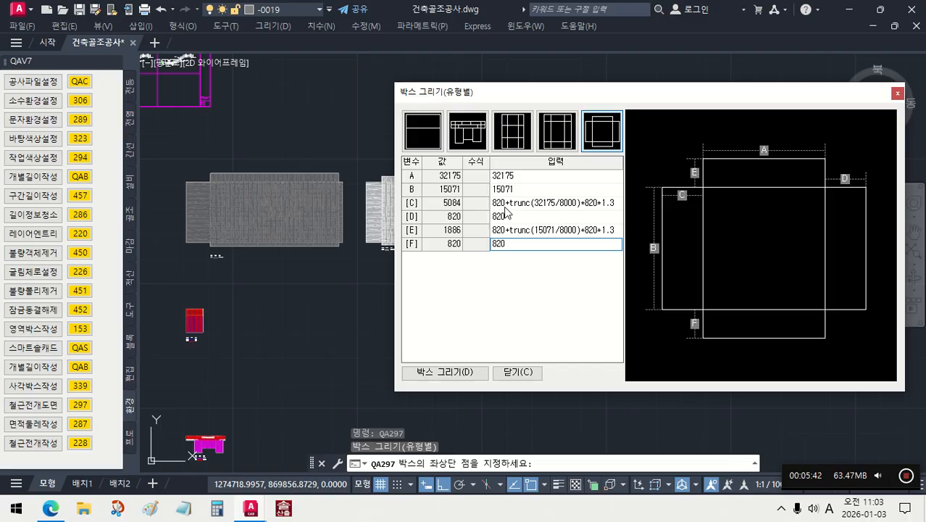
left_click(591, 205)
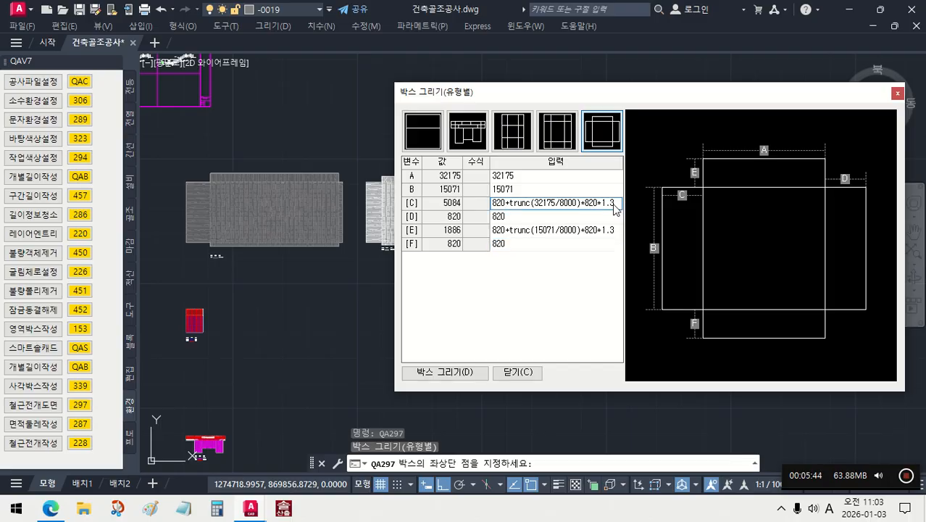
left_click(615, 231)
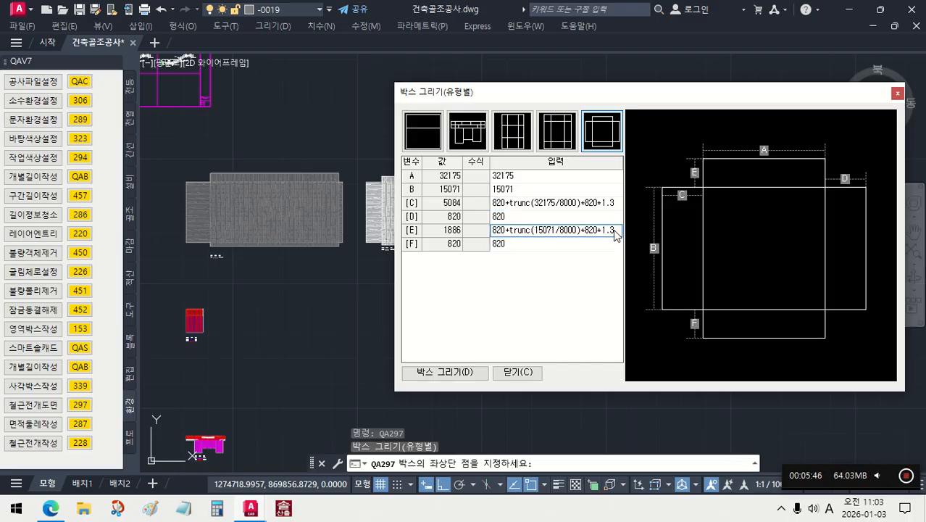
left_click(515, 177)
left_click(558, 207)
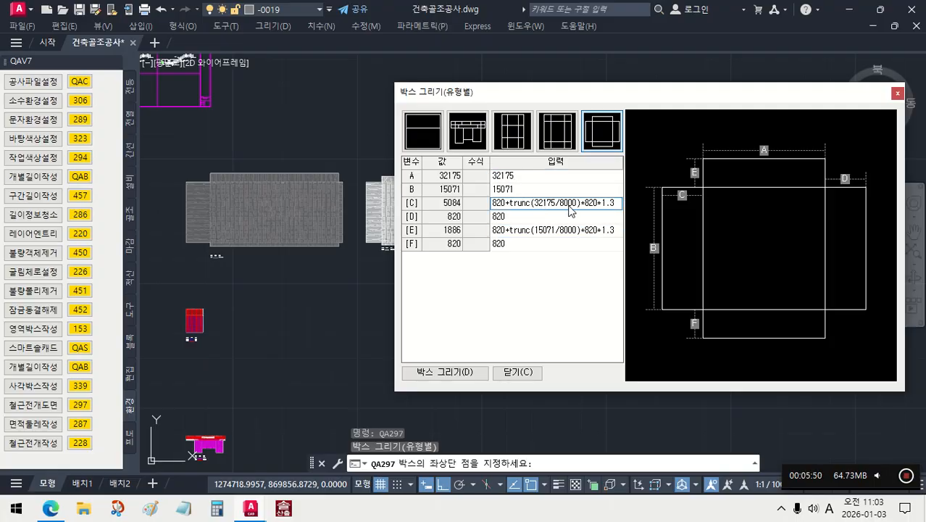
left_click(553, 232)
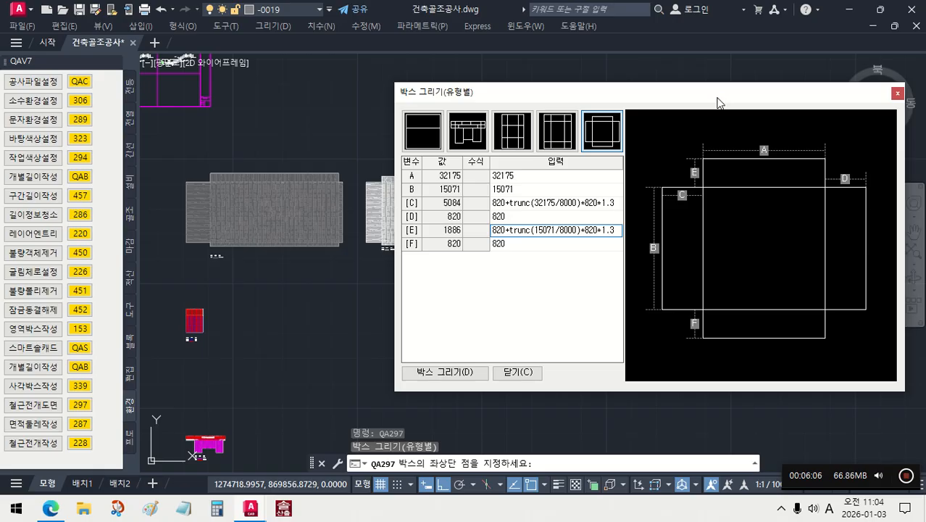
Recheck inputs A, B, C and E against the box preview and close the dialog without drawing
left_click_drag(658, 97, 532, 112)
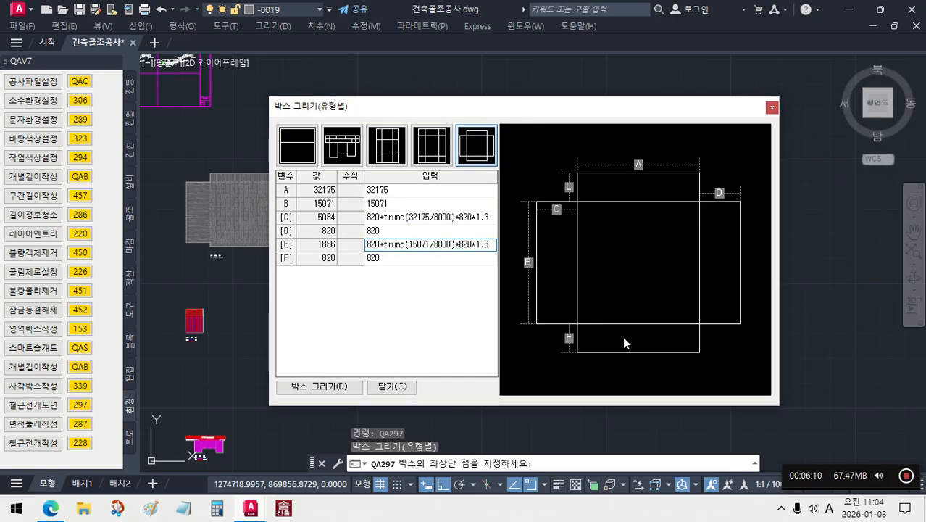
left_click(382, 191)
left_click(383, 205)
left_click(419, 219)
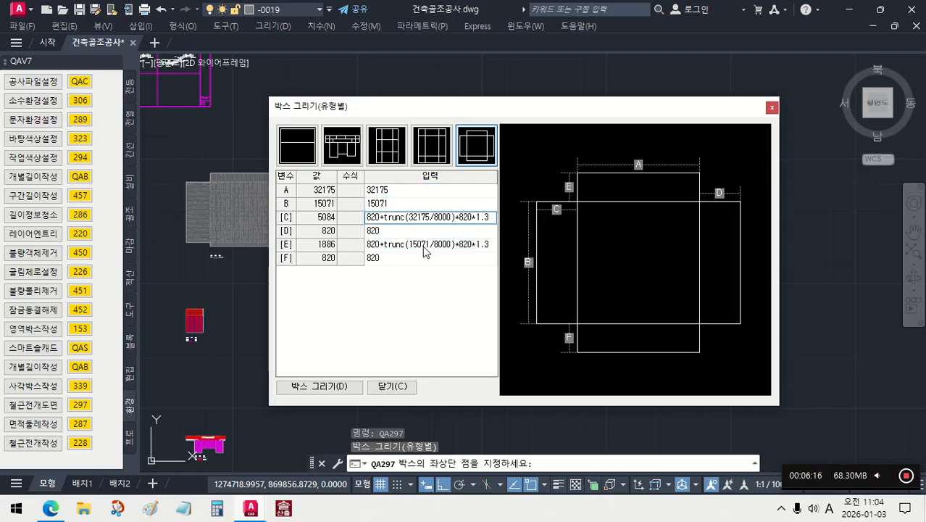
left_click(426, 251)
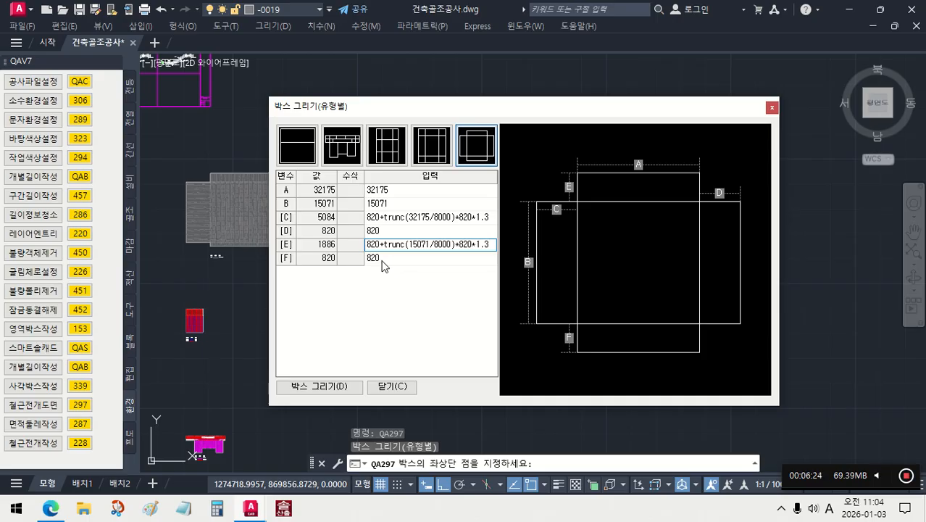
left_click(406, 390)
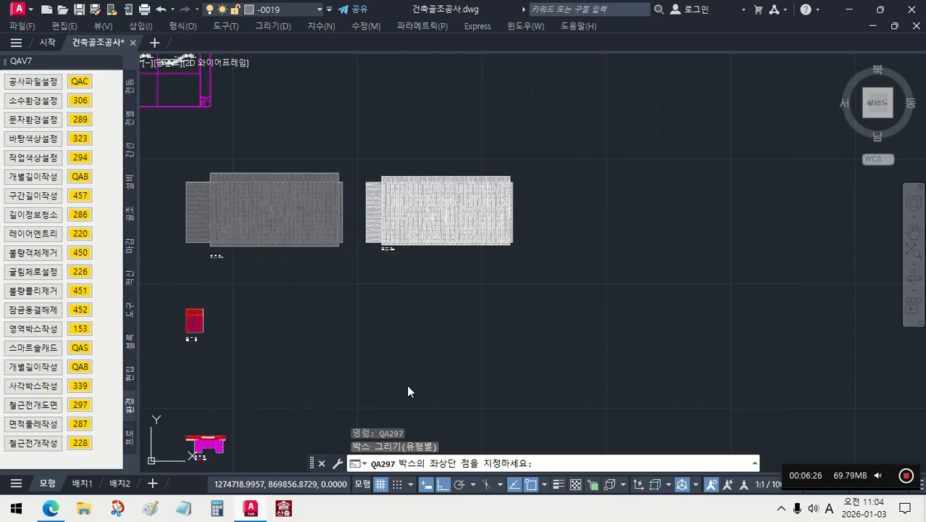
Examine the rebar splice and anchorage length table for strength 240 below the 기초 quantity table, especially the row for diameter 16
middle_click_drag(387, 269, 651, 348)
middle_click_drag(461, 306, 608, 294)
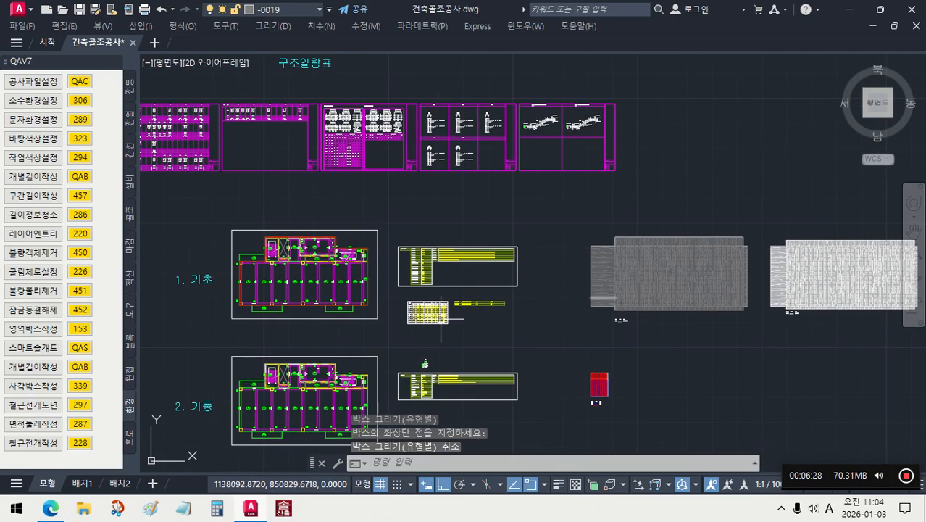
scroll(416, 306, "up", 10)
middle_click_drag(406, 296, 439, 195)
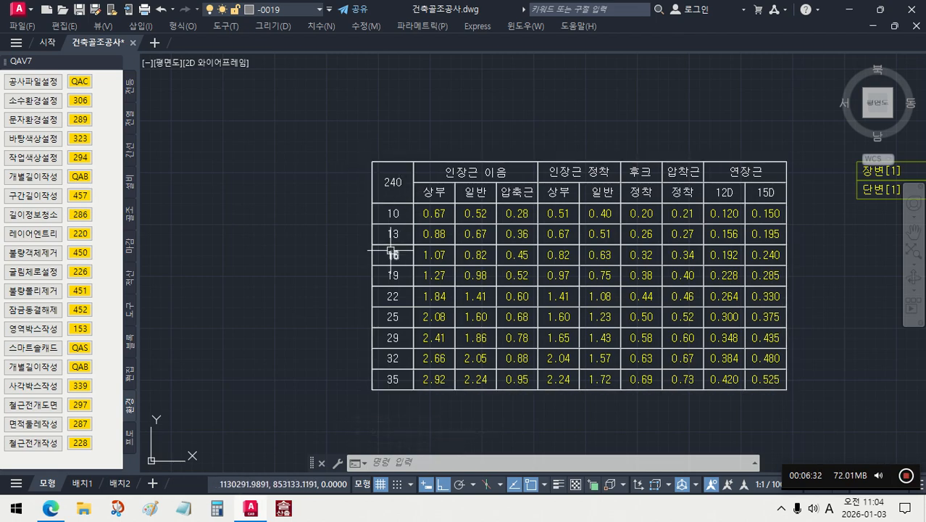
scroll(560, 255, "up", 2)
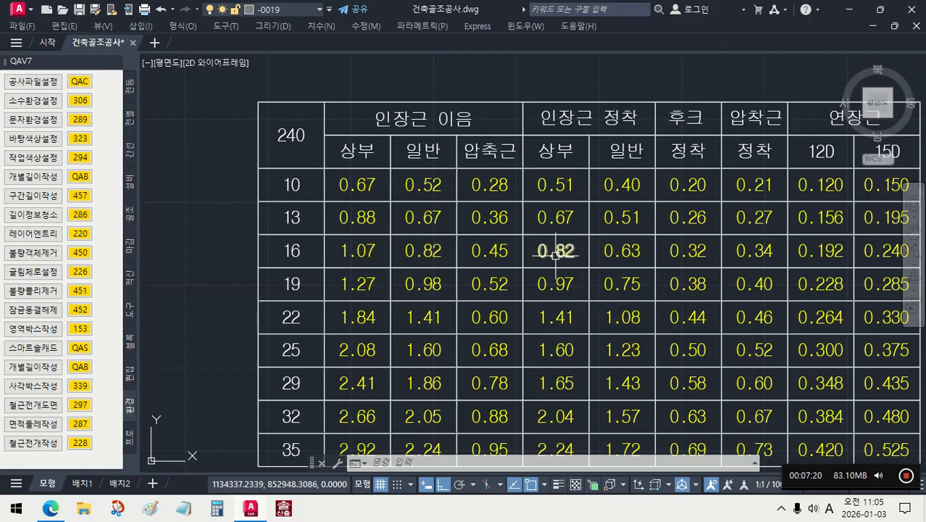
scroll(555, 254, "down", 5)
scroll(557, 248, "down", 6)
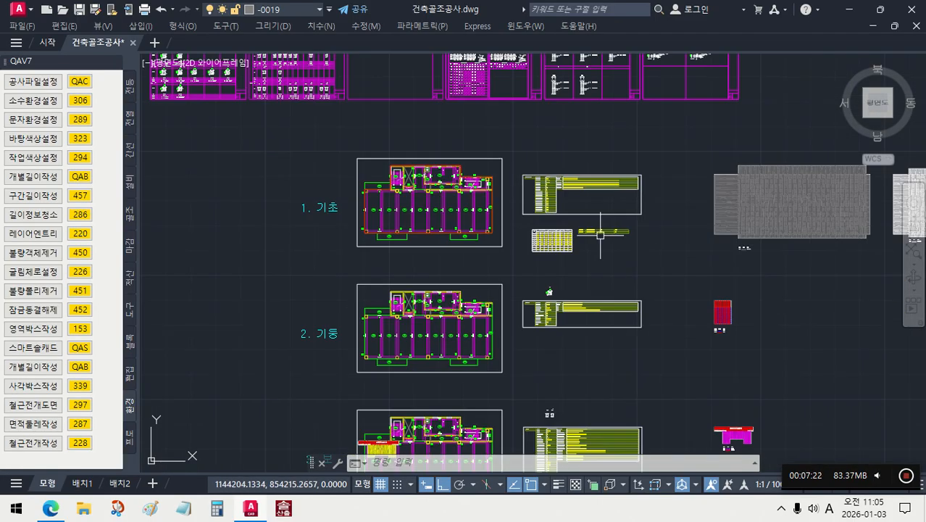
Restart 철근전개도면 (QA297) with an origin beside the white rebar layout and choose the overlapping-rectangles box type
middle_click_drag(628, 237, 240, 216)
middle_click_drag(535, 221, 442, 249)
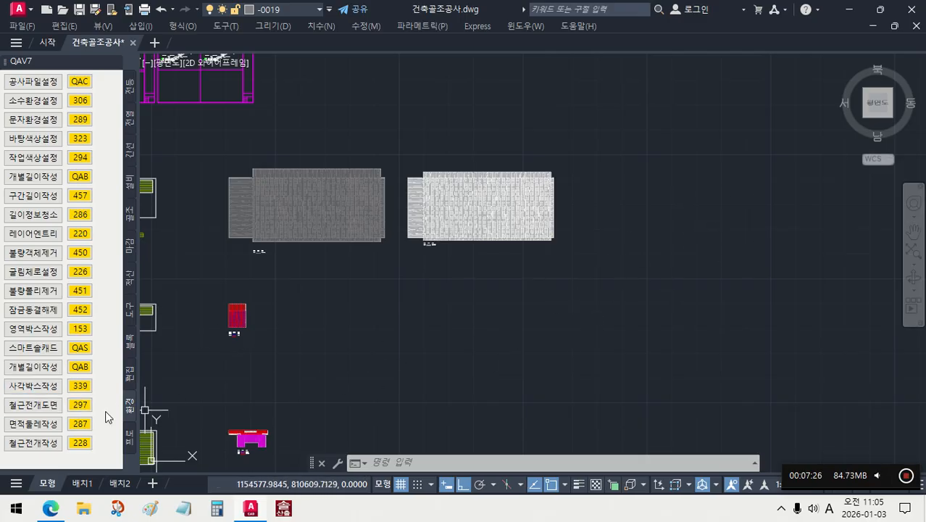
left_click(81, 405)
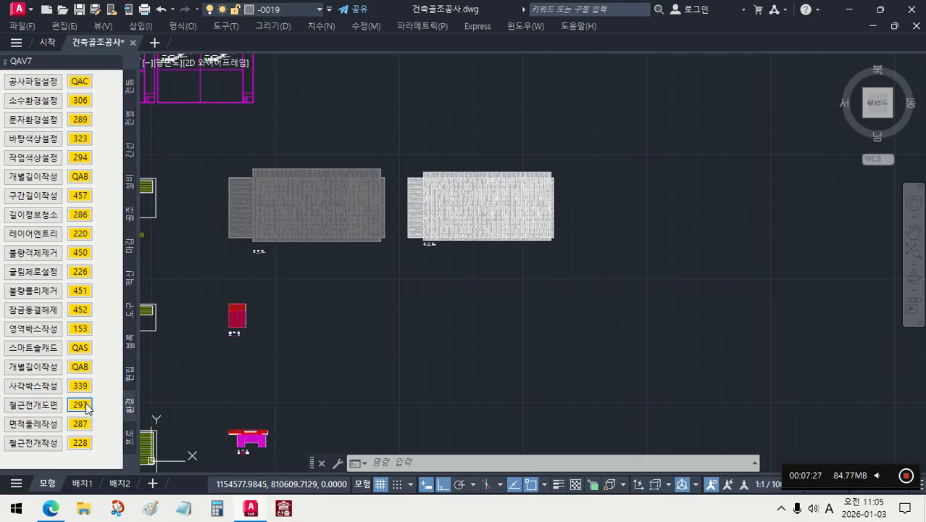
left_click(630, 182)
left_click(485, 154)
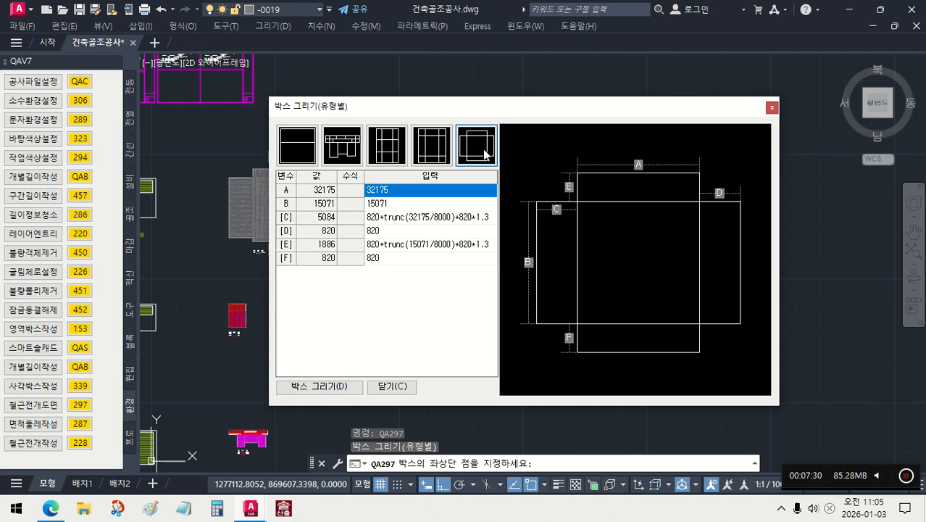
Review each input from A to F of the chosen box type, matching the lengths and splice formulas to the preview
left_click(374, 232)
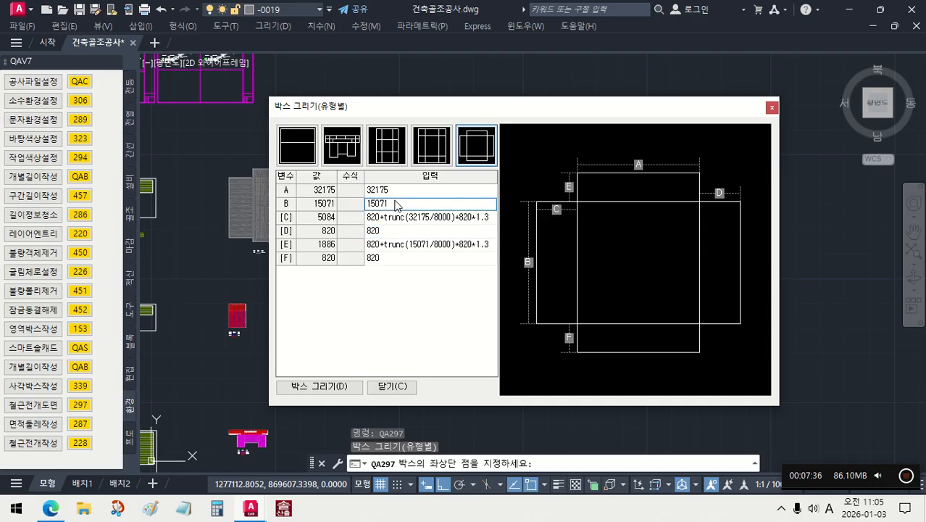
left_click(402, 190)
left_click(407, 208)
left_click(415, 216)
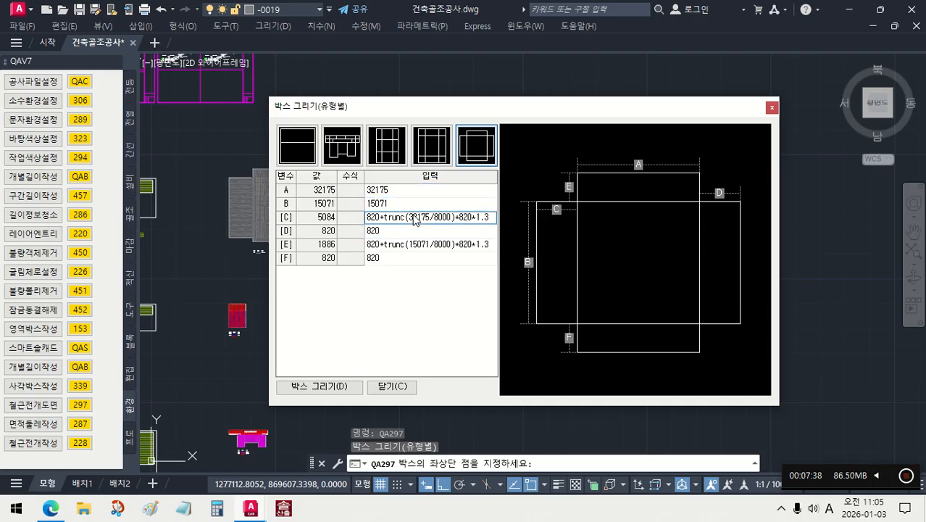
left_click(426, 246)
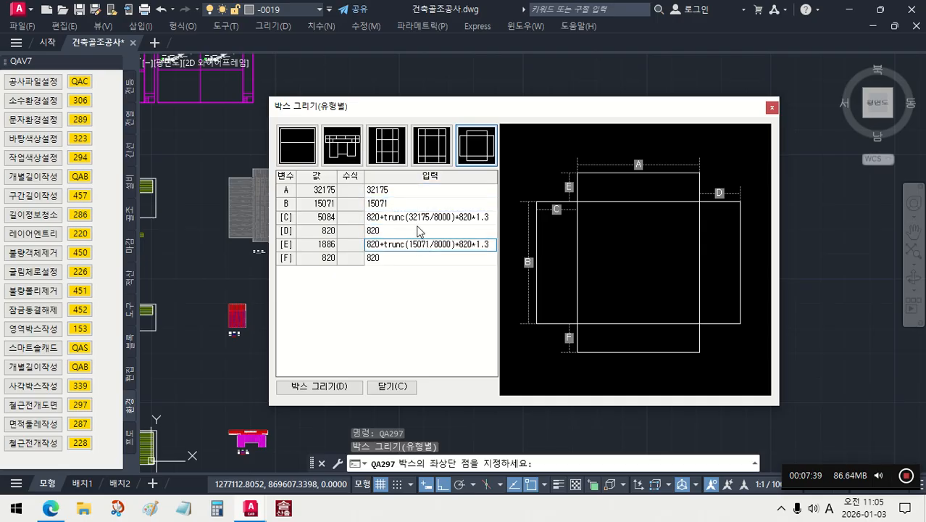
left_click(398, 192)
left_click(397, 205)
left_click(405, 228)
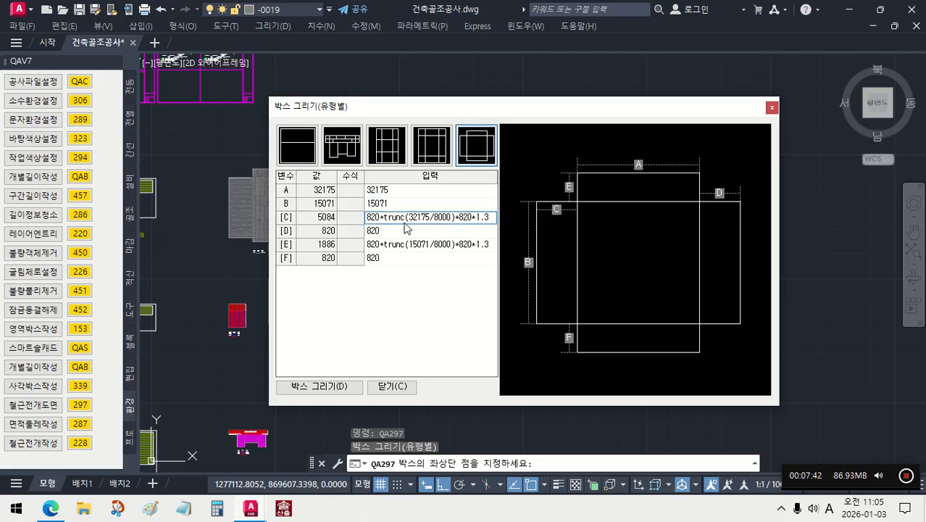
left_click(377, 234)
left_click(387, 248)
left_click(392, 261)
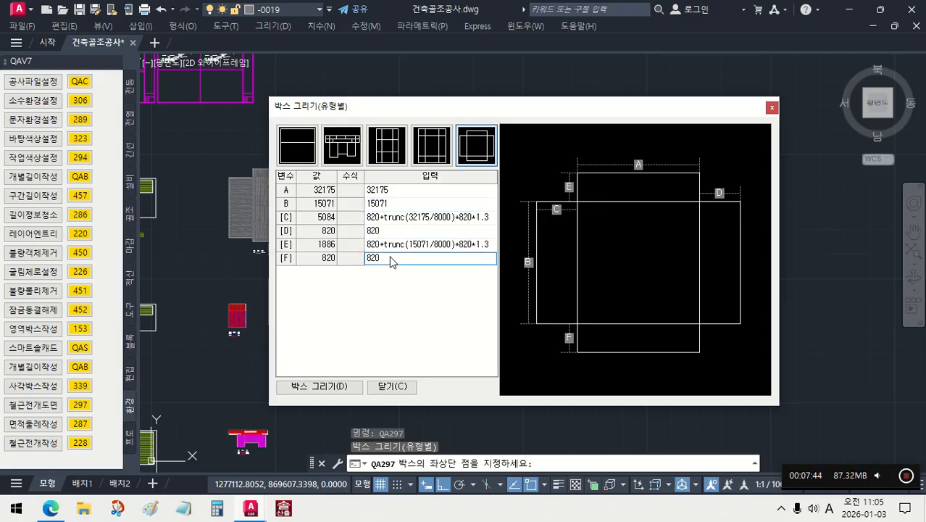
left_click(394, 192)
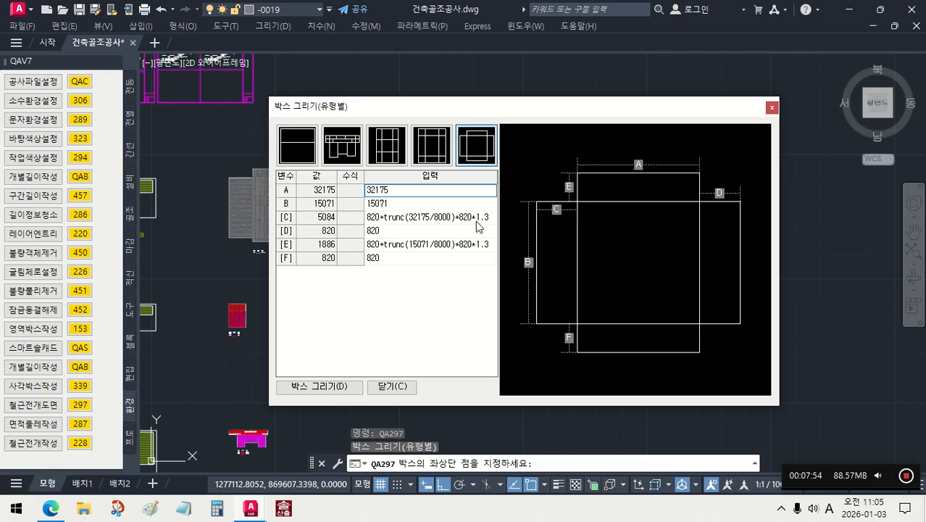
left_click(390, 205)
left_click(395, 218)
left_click(399, 231)
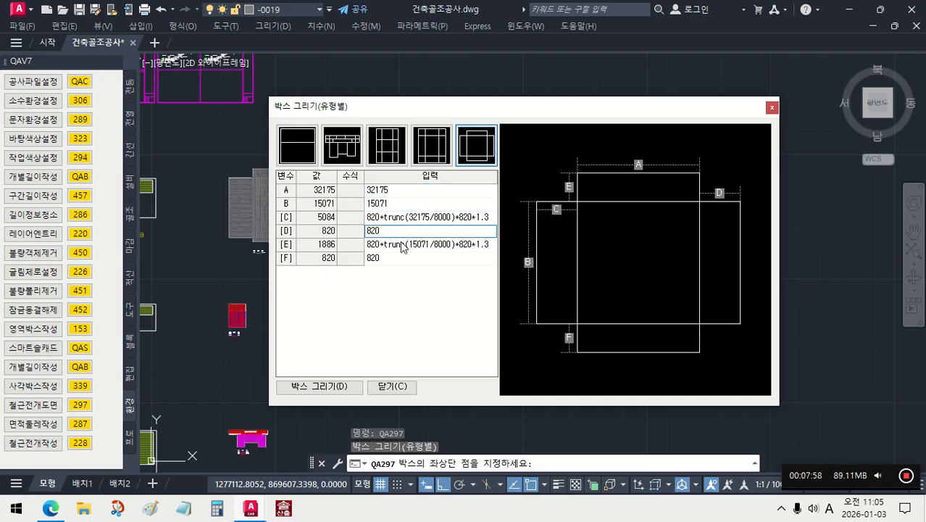
left_click(401, 247)
left_click(397, 259)
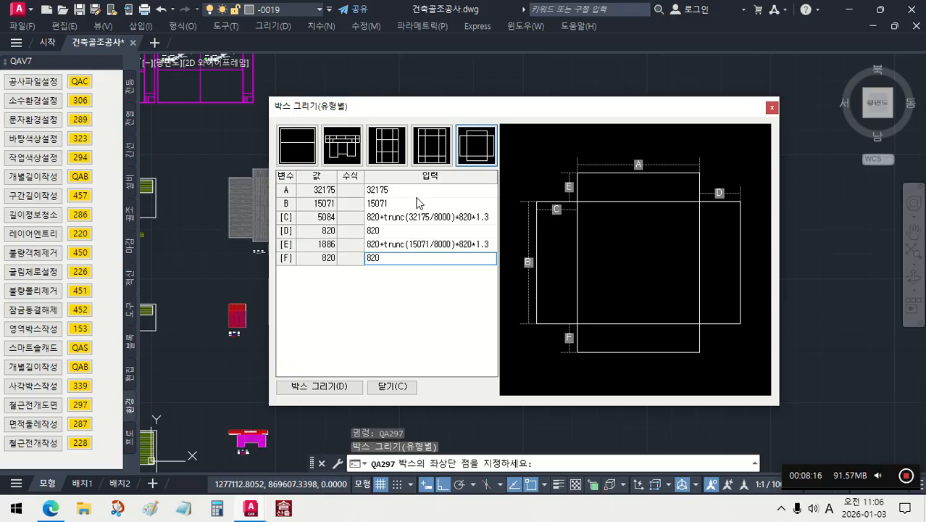
Compare the stacked two-rectangle box type with the overlapping-rectangles type and close the dialog without drawing
left_click(303, 154)
left_click(473, 145)
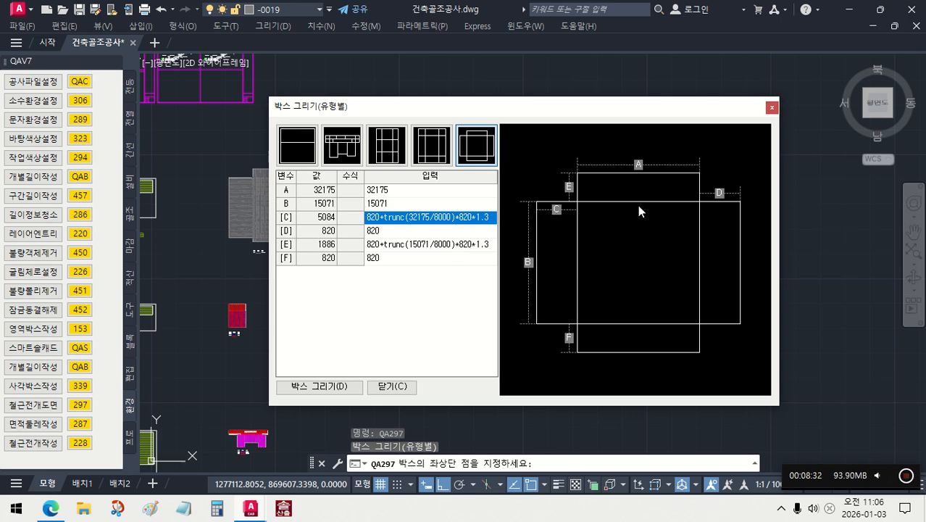
left_click(774, 109)
Examine the lowest row's magenta rebar layout together with the small rectangular outline above its floor plan
scroll(403, 273, "down", 3)
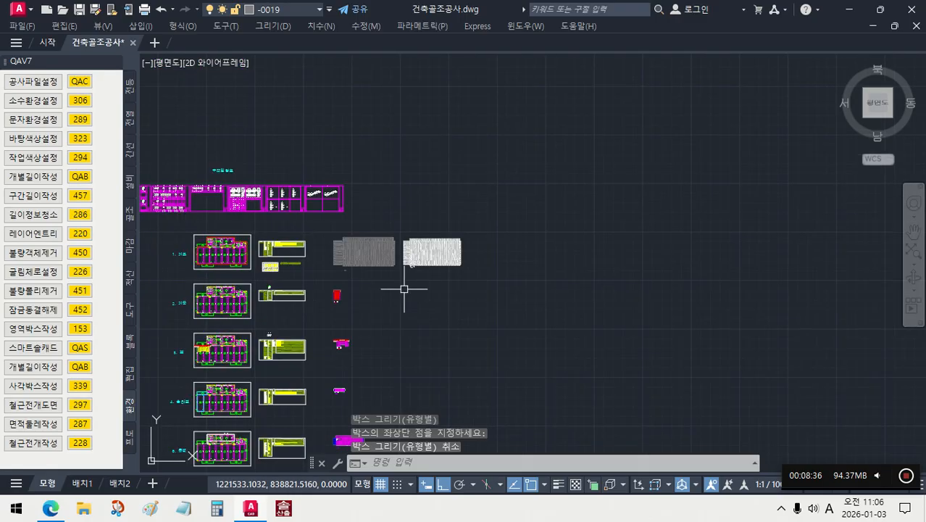
middle_click_drag(406, 284, 521, 157)
scroll(502, 254, "up", 10)
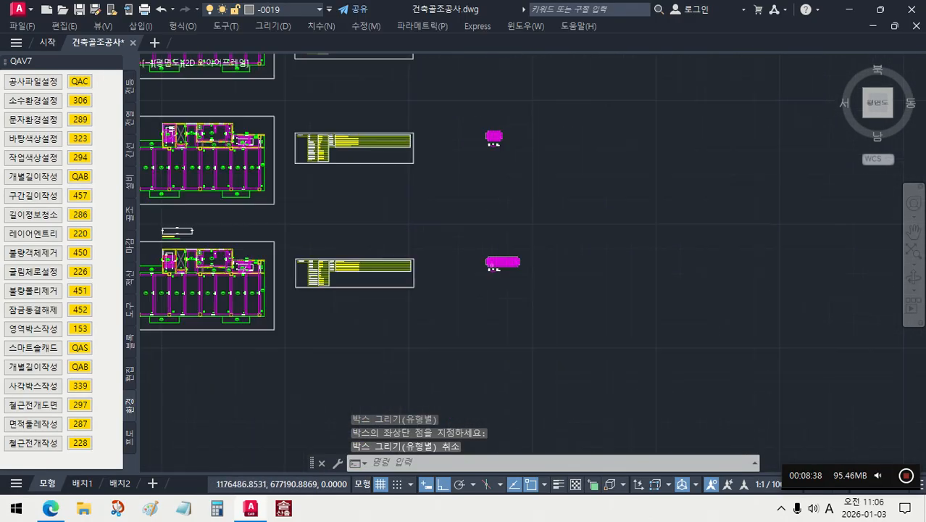
scroll(501, 254, "down", 3)
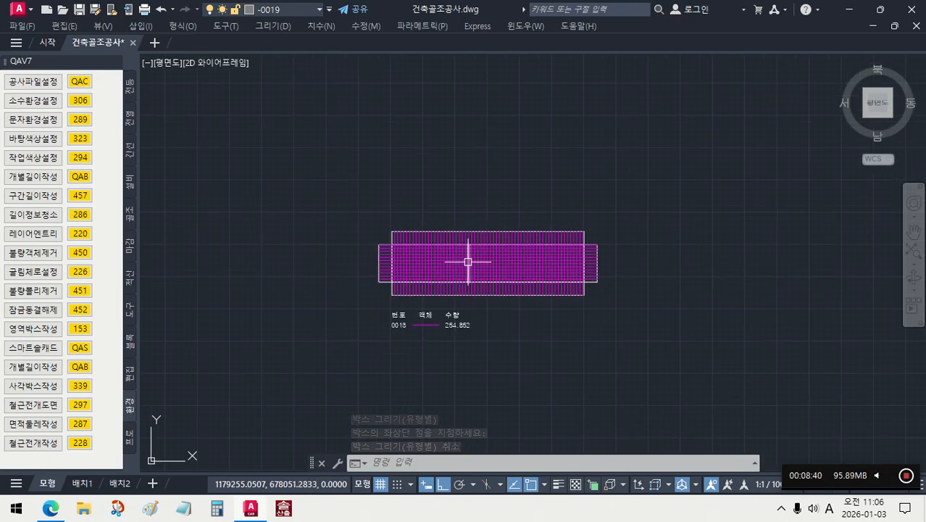
scroll(472, 256, "down", 5)
middle_click_drag(475, 261, 507, 304)
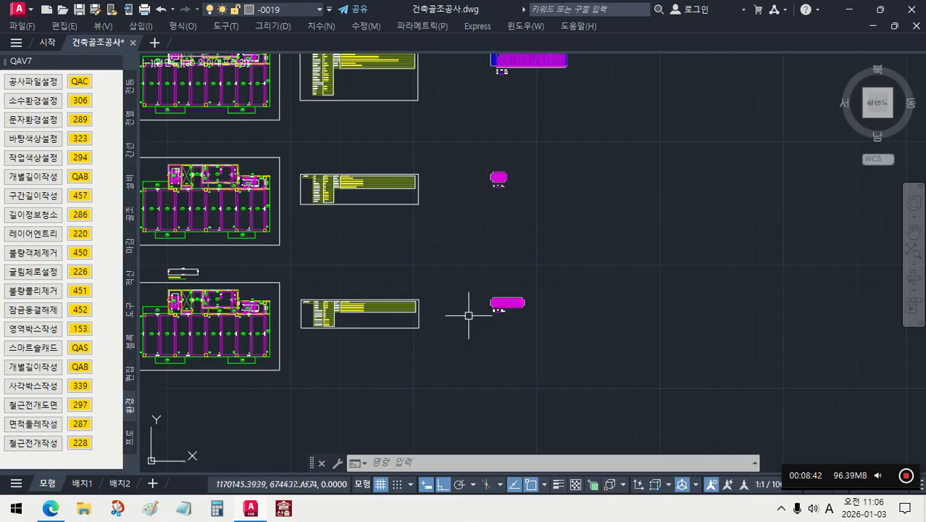
scroll(174, 277, "up", 6)
scroll(242, 257, "down", 2)
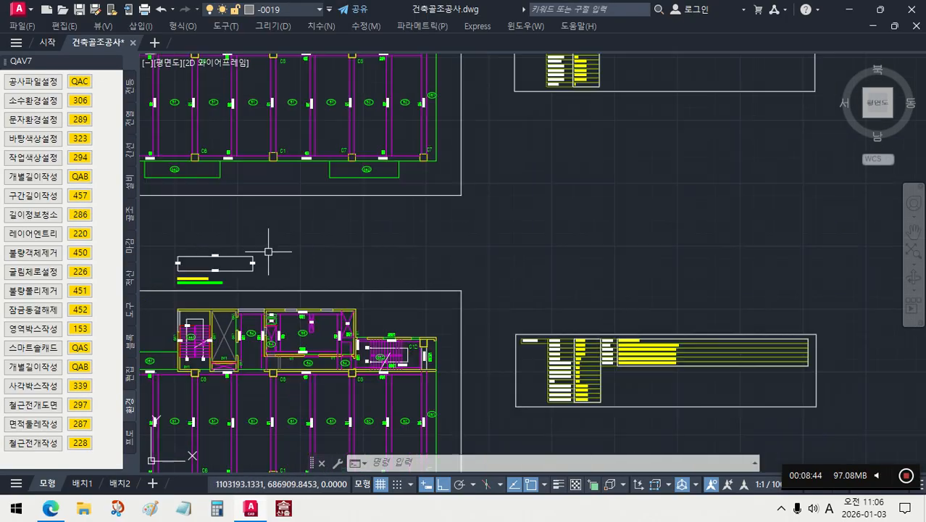
middle_click_drag(575, 301, 455, 206)
scroll(658, 263, "down", 3)
scroll(490, 284, "up", 10)
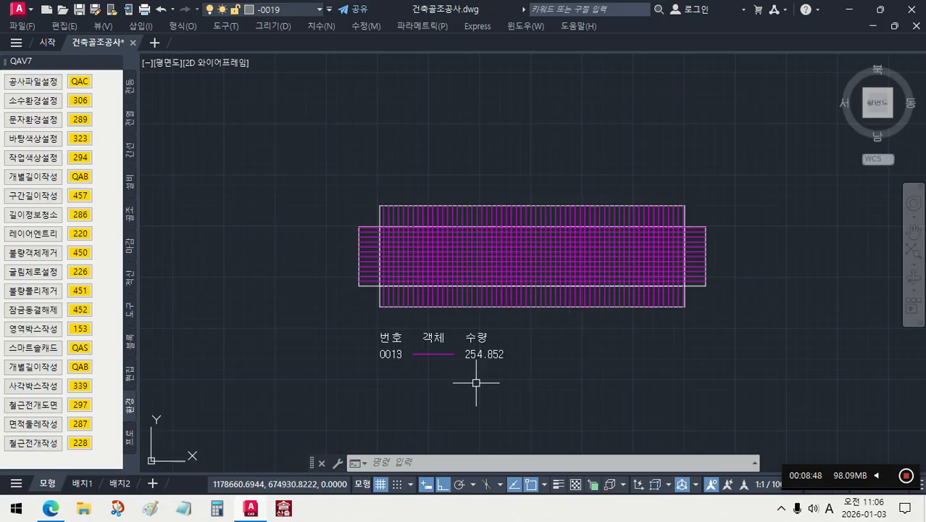
Examine the rebar layout in the sixth row and the 5. 옹벽 layout with its two opening cut-outs
scroll(506, 377, "down", 4)
scroll(506, 377, "down", 2)
middle_click_drag(538, 273, 544, 375)
middle_click_drag(522, 263, 529, 395)
scroll(490, 271, "up", 4)
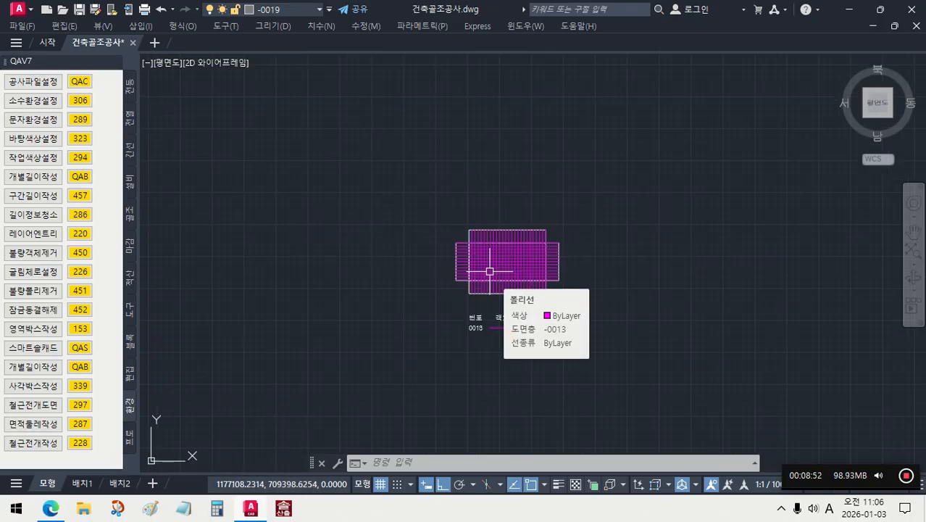
middle_click_drag(535, 244, 543, 398)
scroll(557, 193, "down", 4)
mouse_move(558, 192)
middle_mouse_down()
mouse_move(551, 408)
mouse_move(519, 320)
mouse_move(543, 337)
mouse_move(506, 295)
middle_mouse_up()
scroll(519, 320, "down", 2)
scroll(520, 295, "up", 2)
scroll(528, 312, "up", 5)
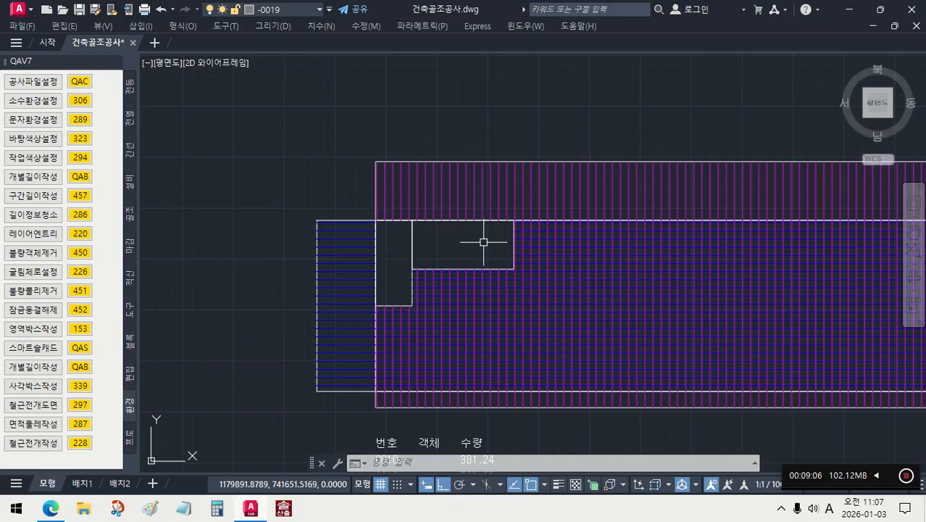
scroll(599, 264, "down", 2)
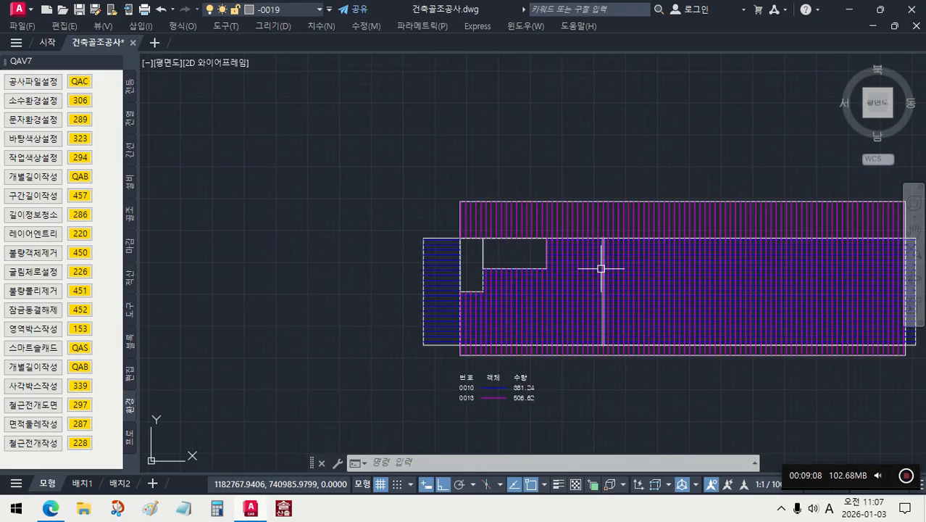
middle_click_drag(685, 290, 533, 301)
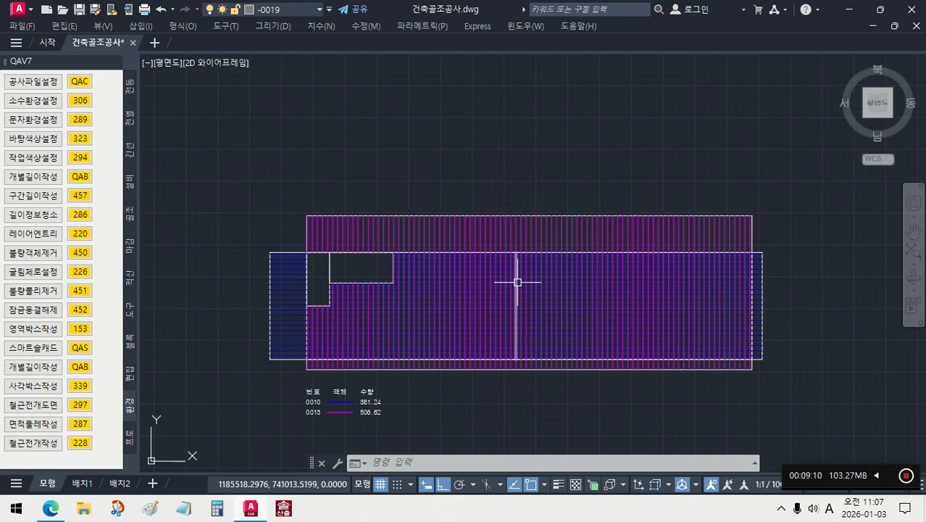
Examine the 4. 슬라브 rebar layout, comparing its overlapping boxes with those of the neighbouring rows
scroll(517, 282, "down", 4)
middle_click_drag(548, 175, 548, 296)
scroll(548, 279, "down", 2)
middle_click_drag(511, 208, 501, 295)
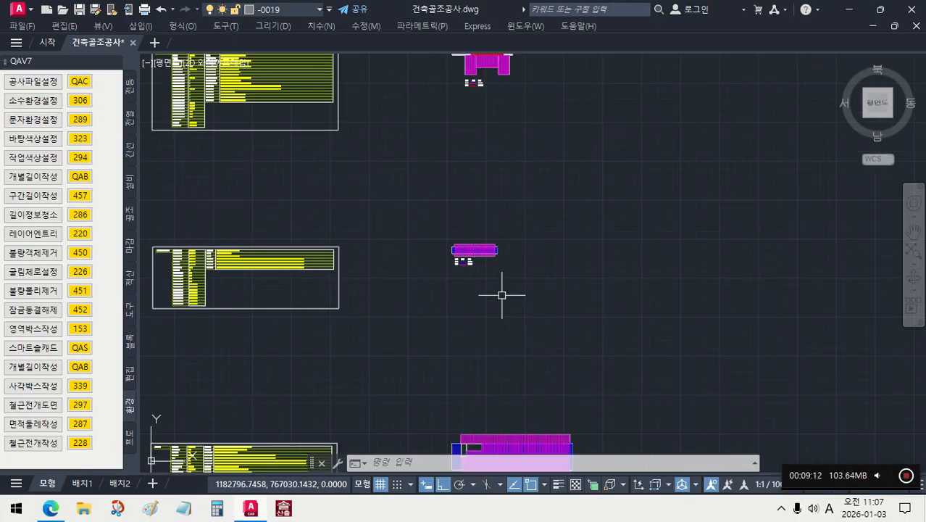
scroll(471, 247, "up", 5)
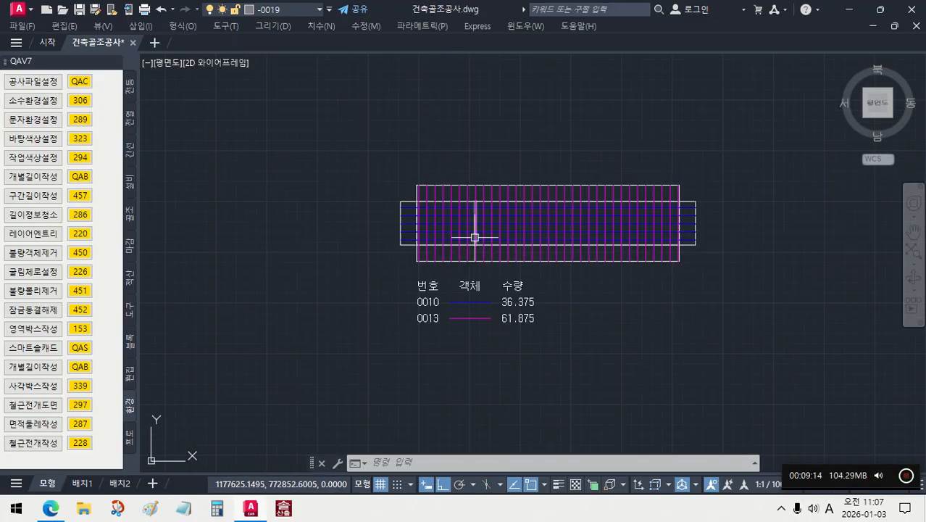
scroll(475, 238, "down", 6)
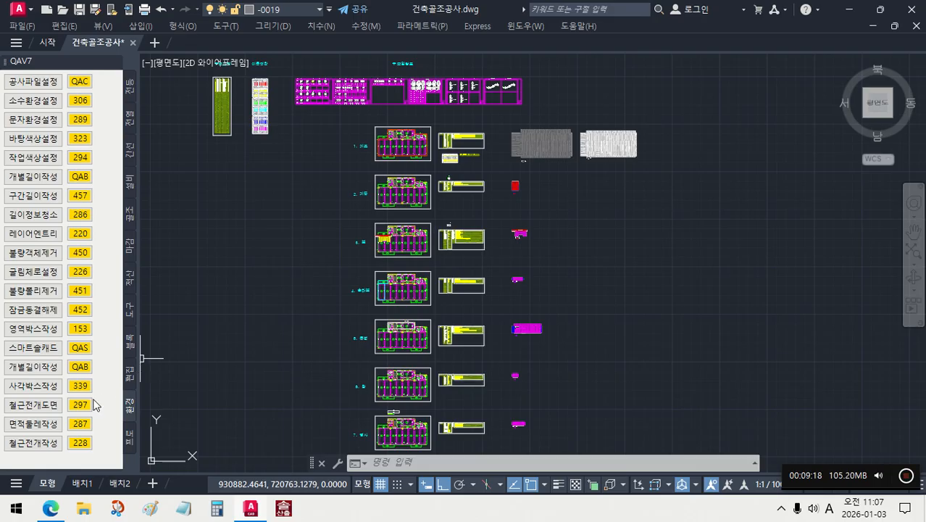
left_click(90, 405)
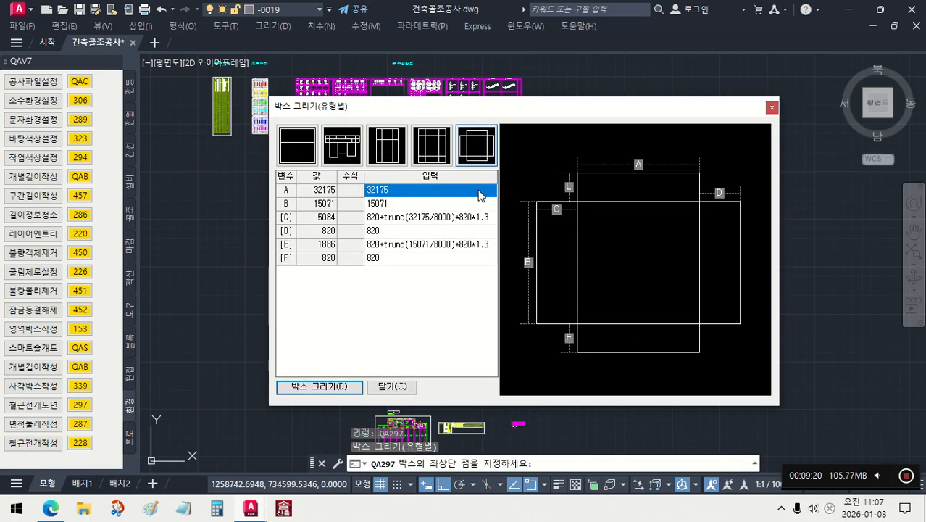
left_click(773, 108)
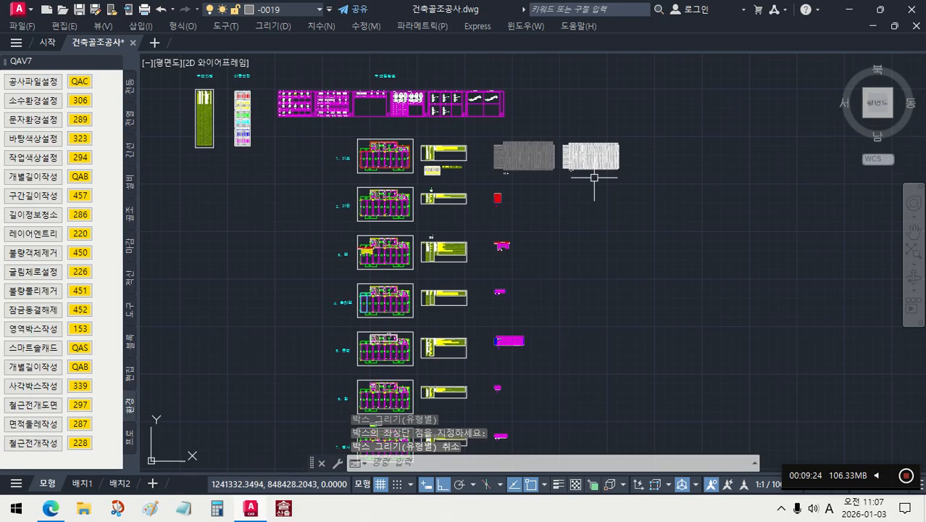
scroll(437, 439, "up", 2)
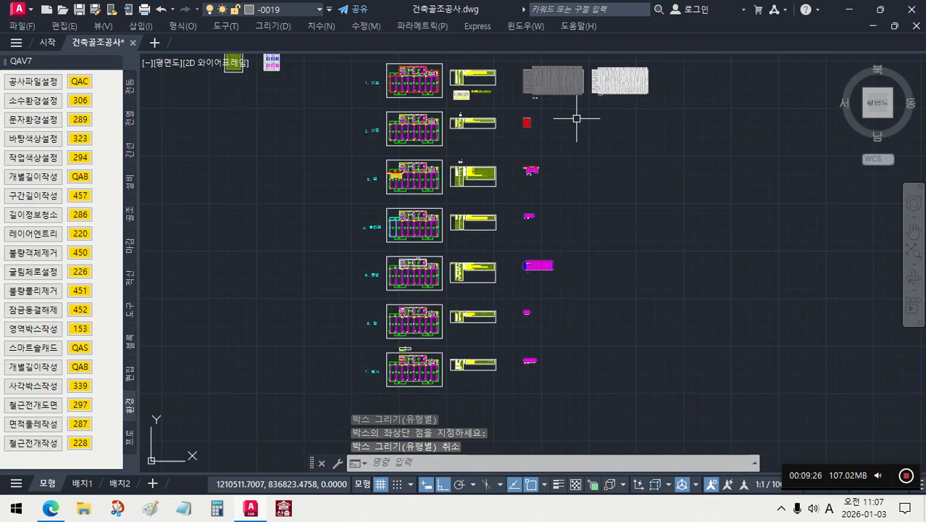
scroll(515, 233, "down", 3)
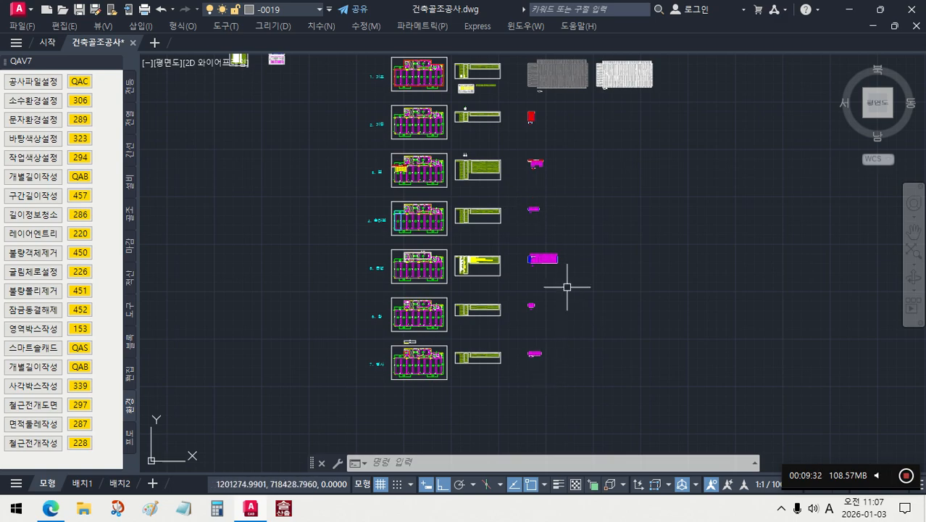
middle_click_drag(555, 202, 540, 283)
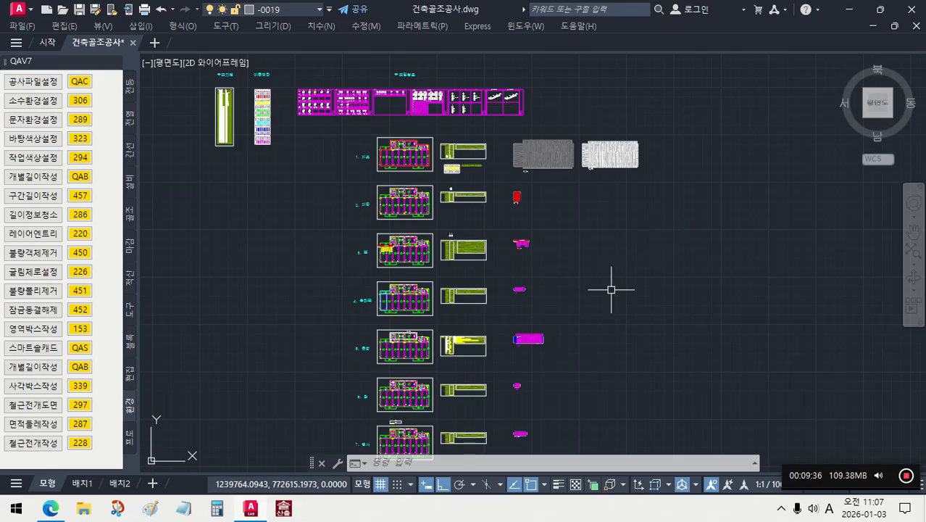
Start 철근전개도면 (QA297) with an origin beside the 2. 기둥 rebar layout and choose the stacked two-rectangle box type
scroll(453, 217, "up", 5)
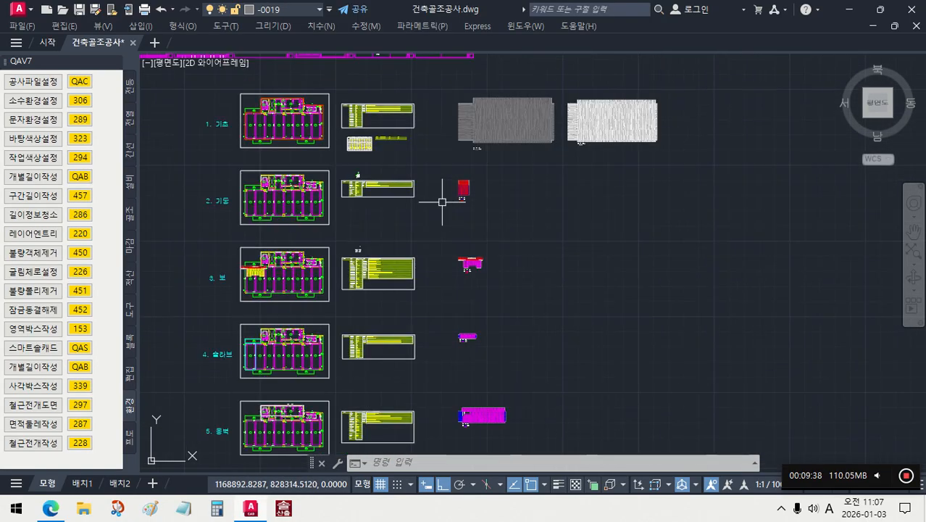
middle_click_drag(447, 232, 430, 234)
scroll(454, 218, "up", 7)
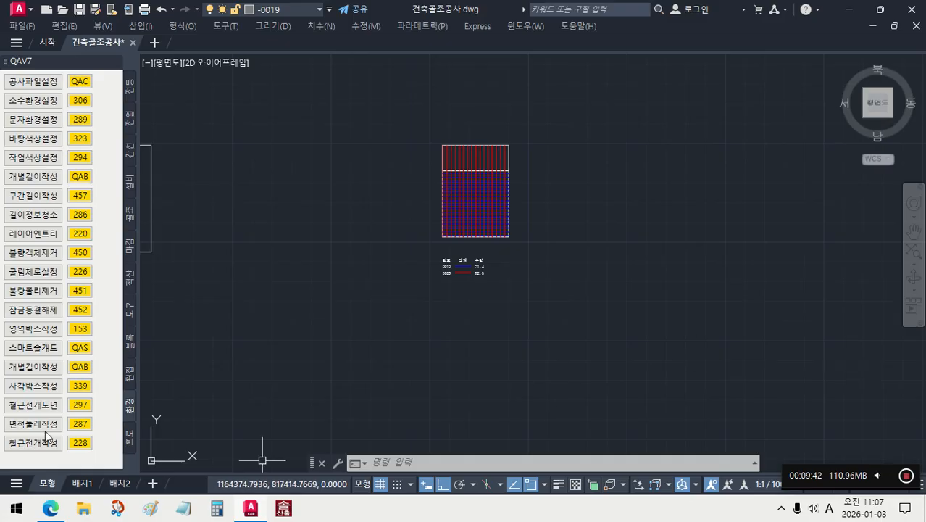
left_click(86, 410)
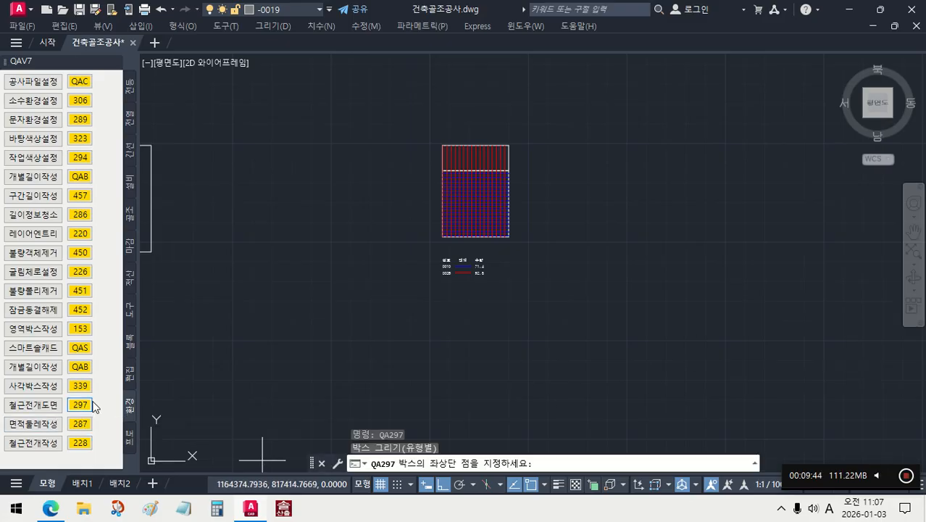
left_click(639, 225)
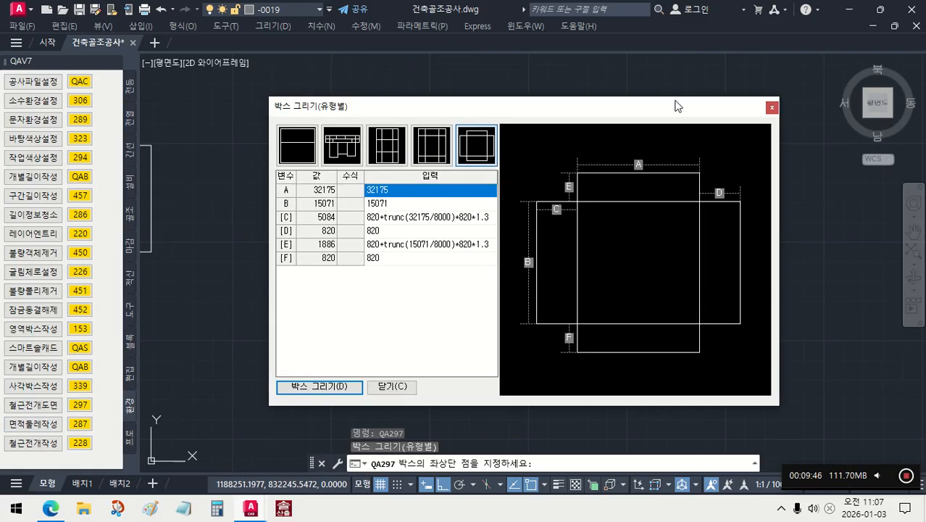
left_click_drag(675, 106, 838, 94)
left_click(464, 138)
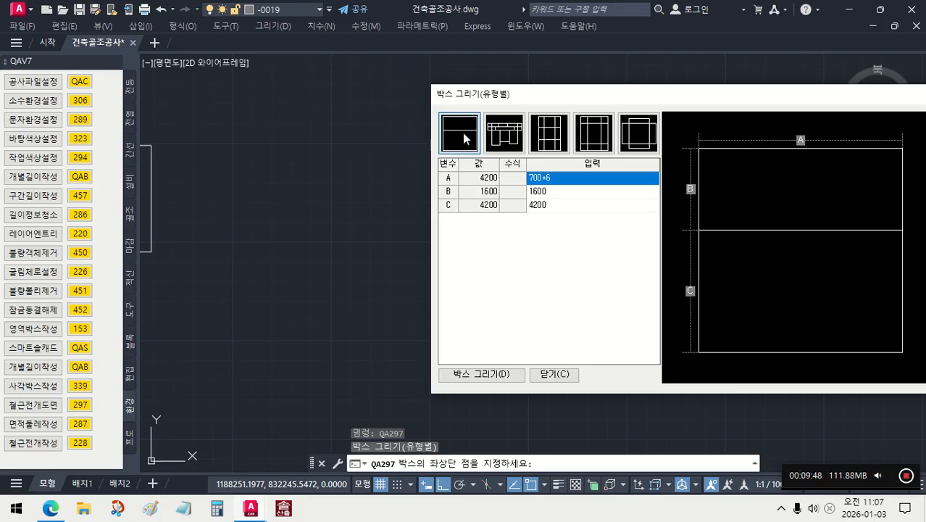
Check the inputs A 700*6, B 1600 and C 4200 against the preview and draw the column rebar box
left_click(555, 183)
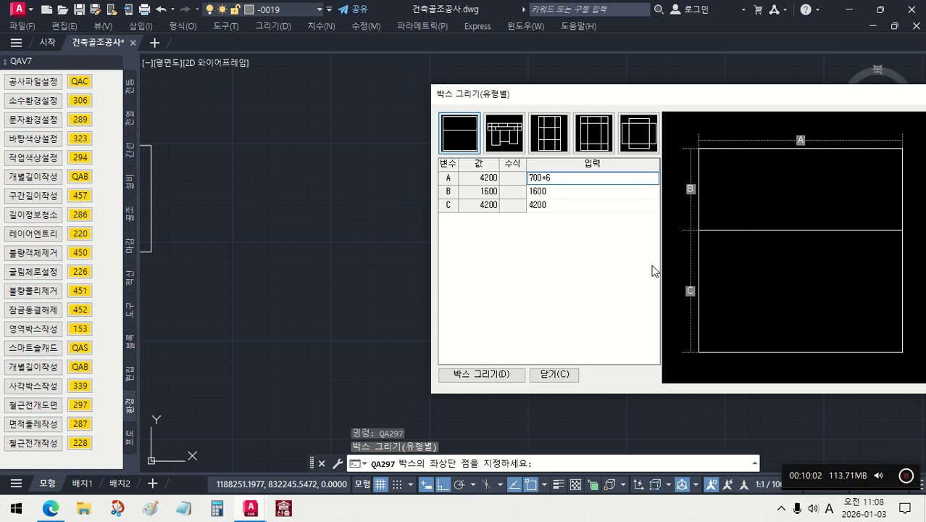
left_click(565, 194)
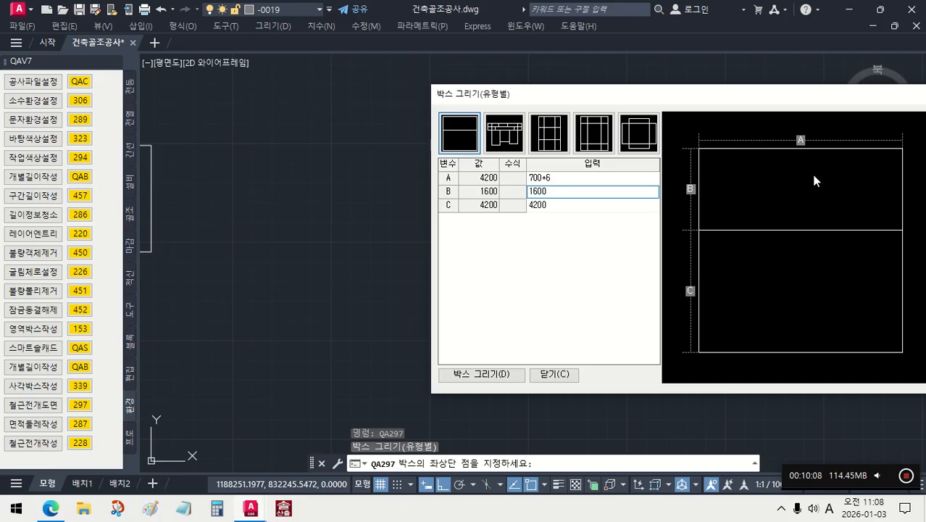
left_click(586, 207)
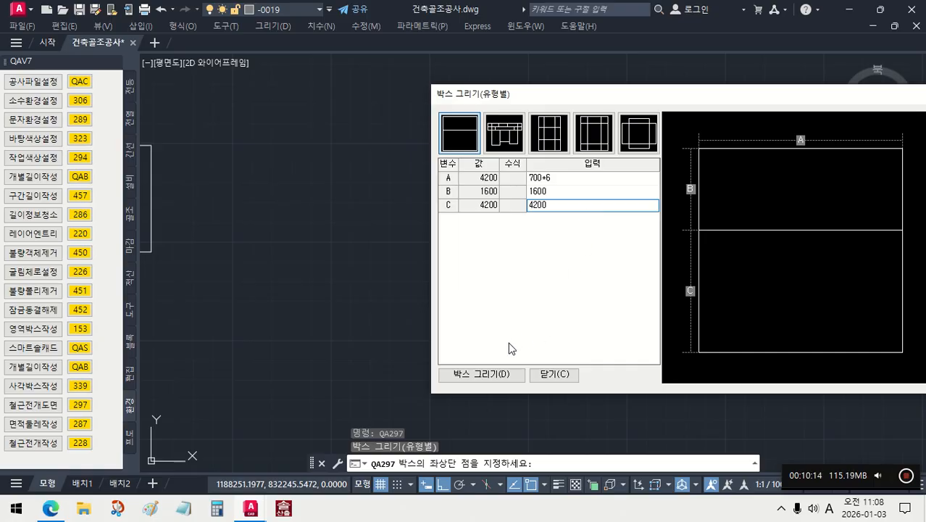
left_click(482, 374)
left_click(641, 222)
middle_click_drag(672, 327, 517, 318)
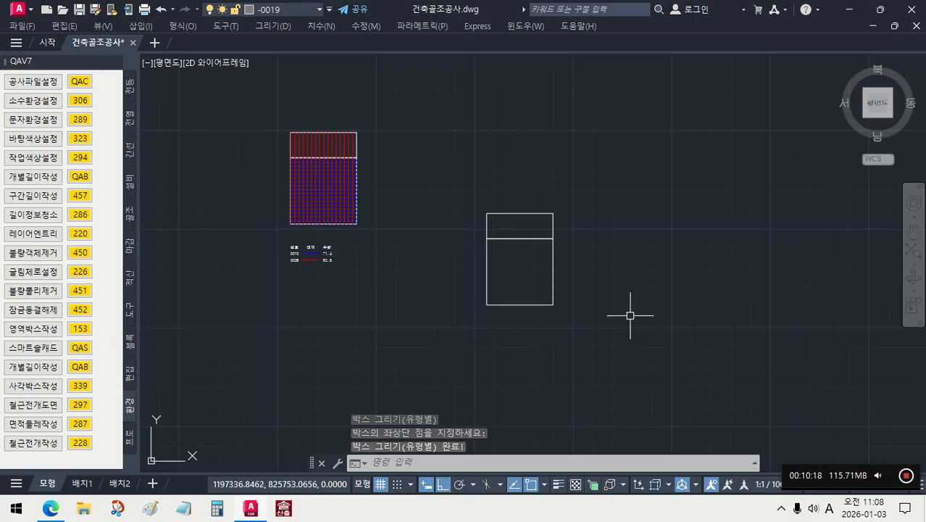
Start 철근전개작성 (QA228) in the new box's lower rectangle and enable horizontal rebar with spacing 200, count 21 and layer 10
left_click(80, 442)
left_click(533, 274)
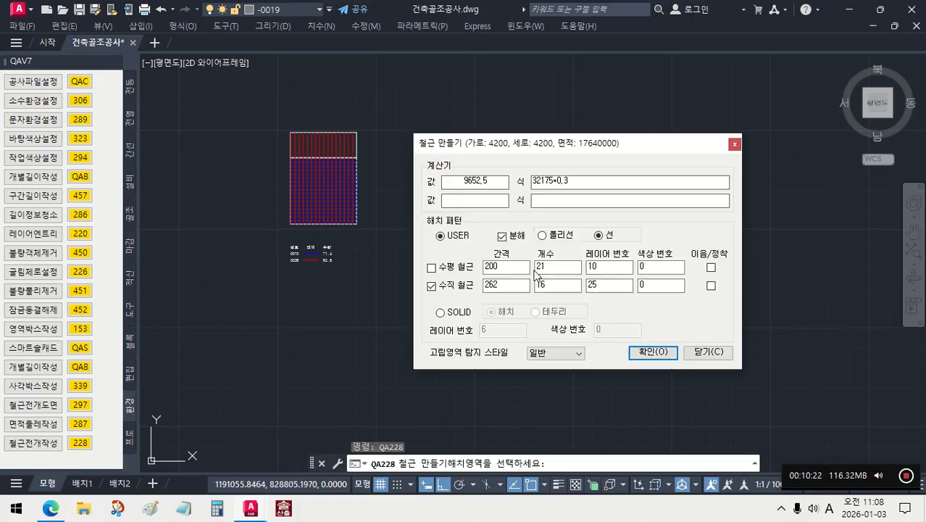
double_click(595, 267)
double_click(610, 287)
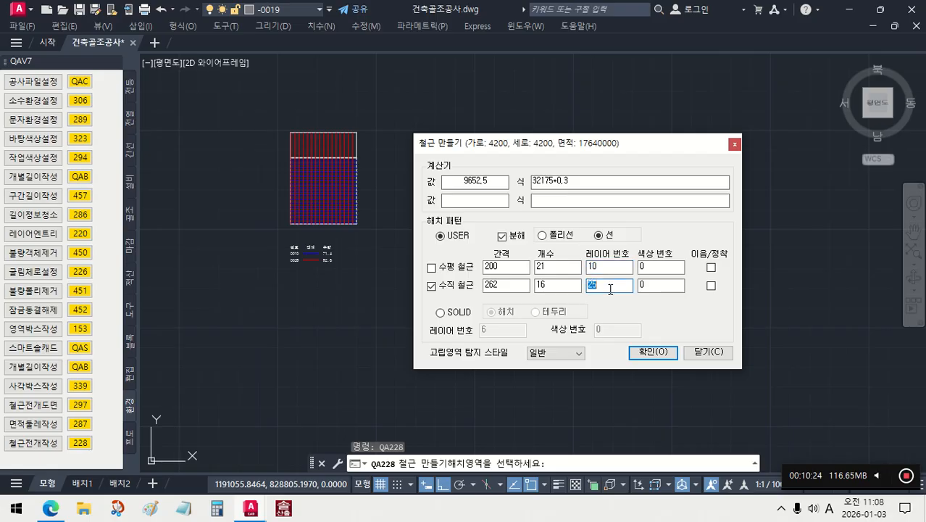
left_click(468, 273)
double_click(560, 269)
double_click(509, 268)
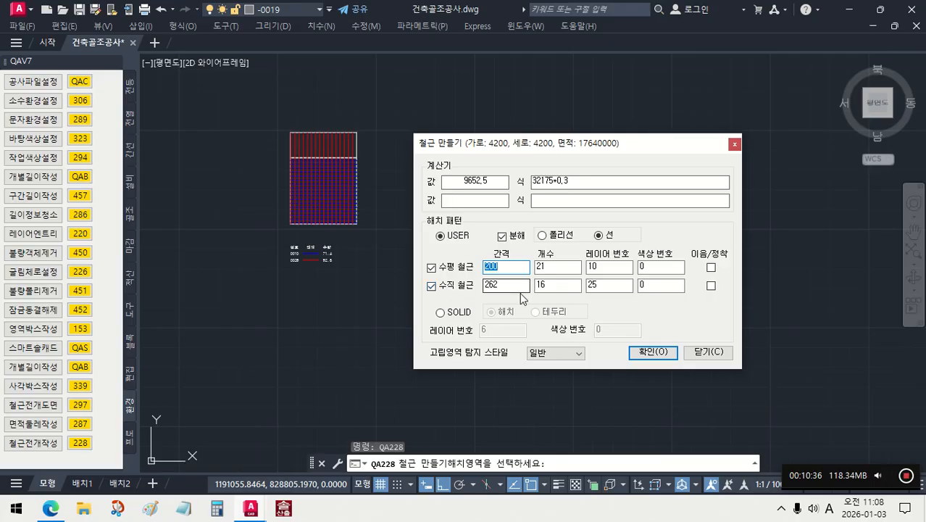
Check the vertical rebar's count 16 and layer 25, generate the rebar lines in the lower rectangle and end the command
double_click(558, 289)
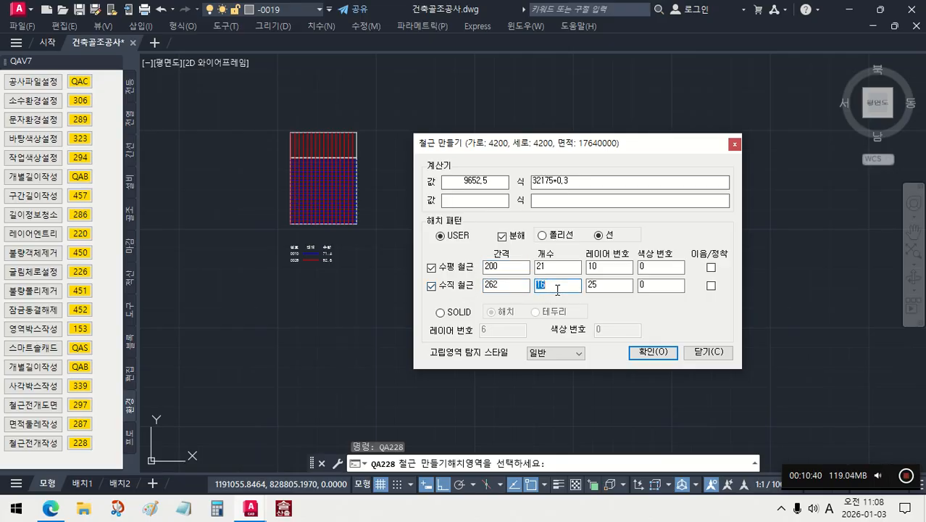
double_click(606, 287)
left_click(657, 354)
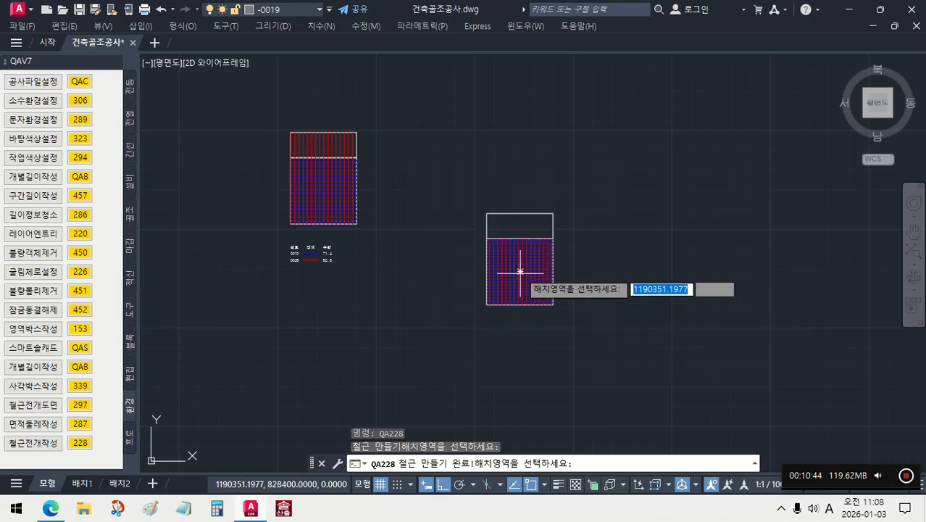
scroll(507, 261, "up", 5)
key("Escape")
scroll(502, 264, "down", 2)
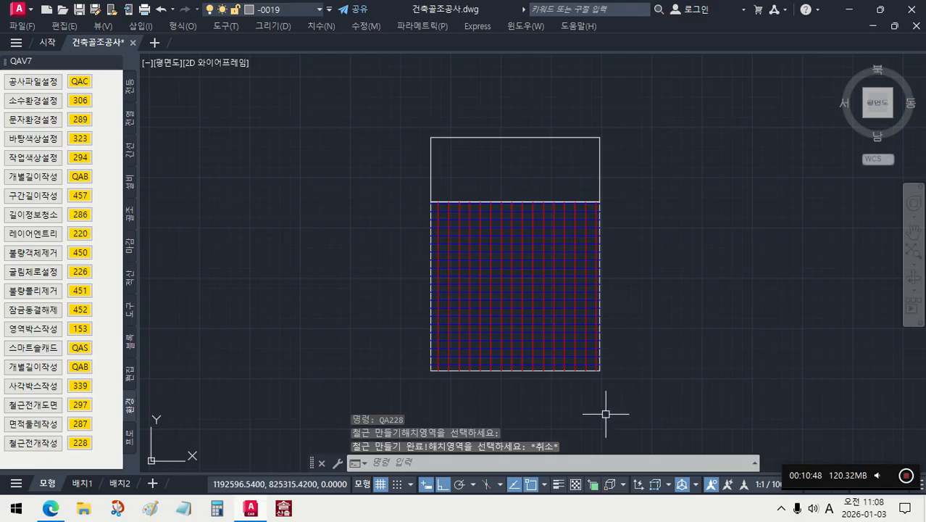
middle_click_drag(610, 367, 598, 388)
middle_click_drag(499, 183, 497, 153)
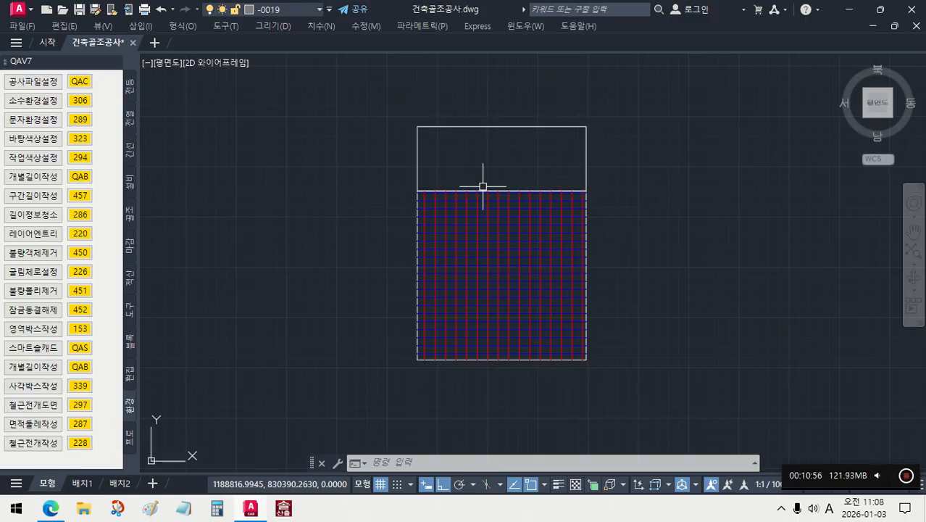
Fill the new box's upper rectangle with vertical rebar only using 철근전개작성 (QA228), count 16 on layer 25, and end the command
left_click(84, 445)
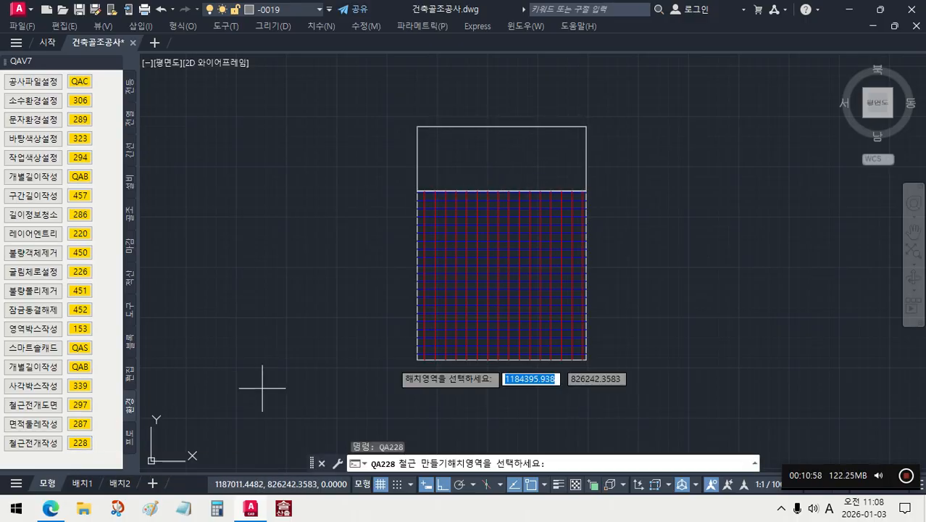
left_click(552, 151)
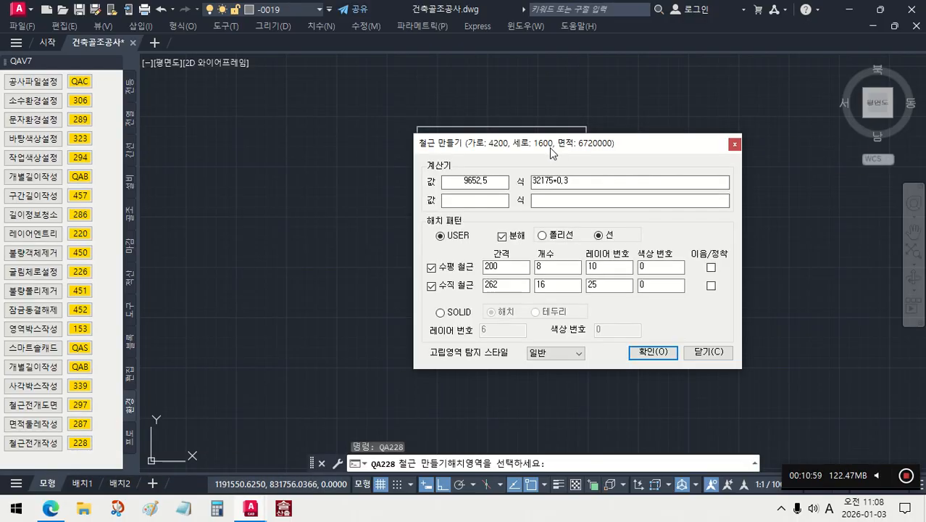
left_click(464, 288)
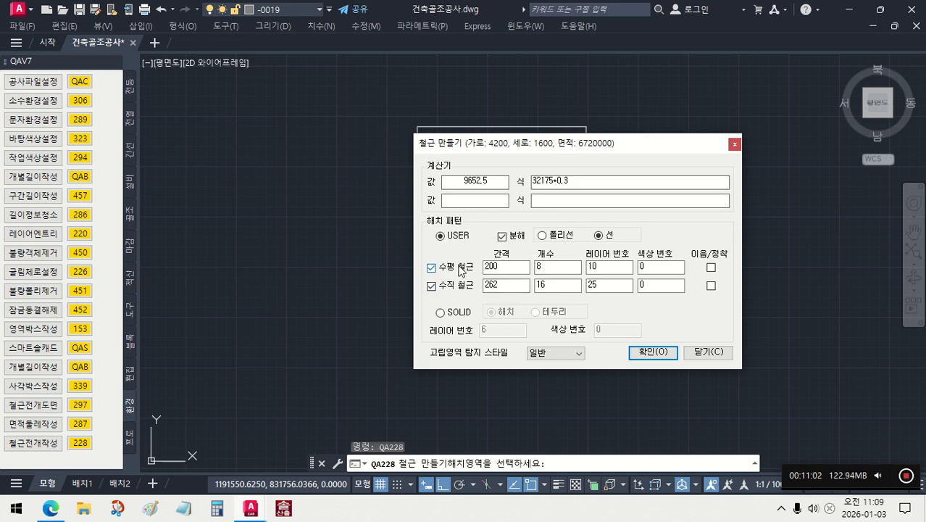
left_click(653, 352)
key("Escape")
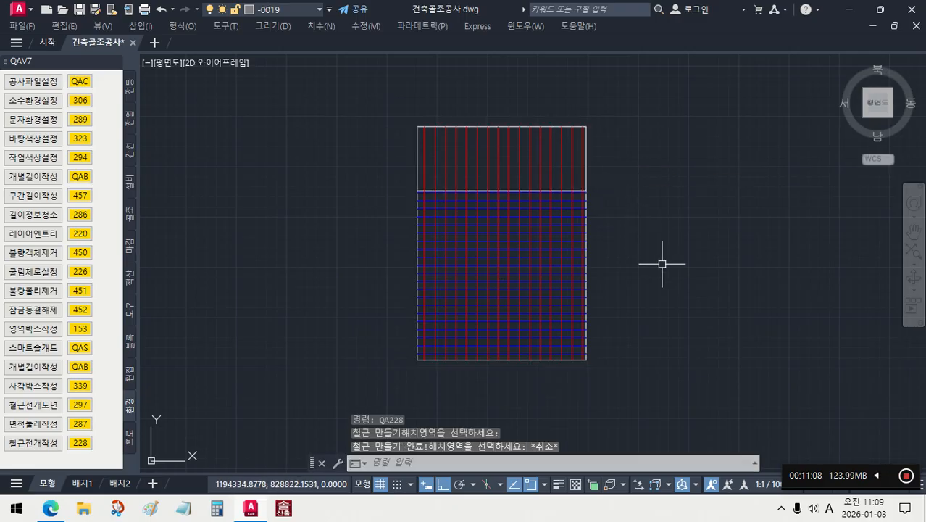
Create a quantity legend for the new column rebar layout with 적산범례작성 (QA378) and place it below the box
middle_click_drag(662, 266, 602, 250)
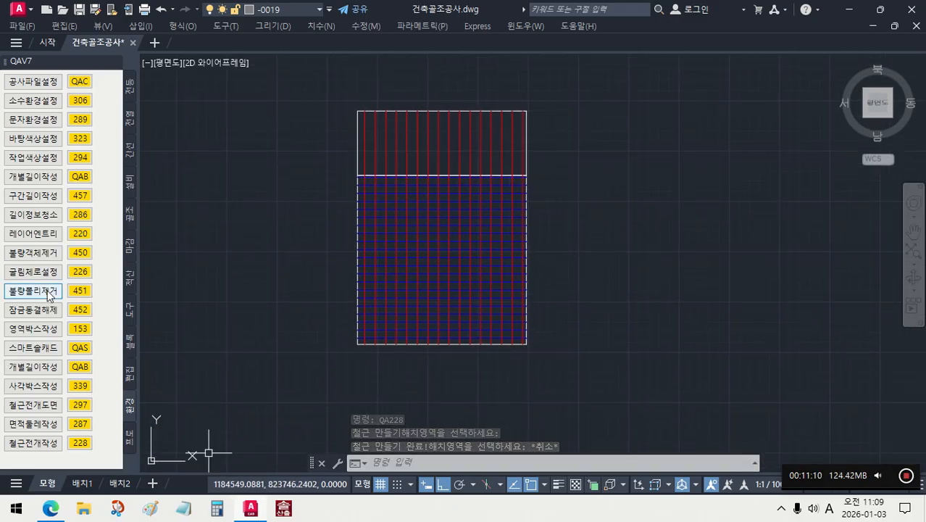
left_click(132, 279)
left_click(80, 310)
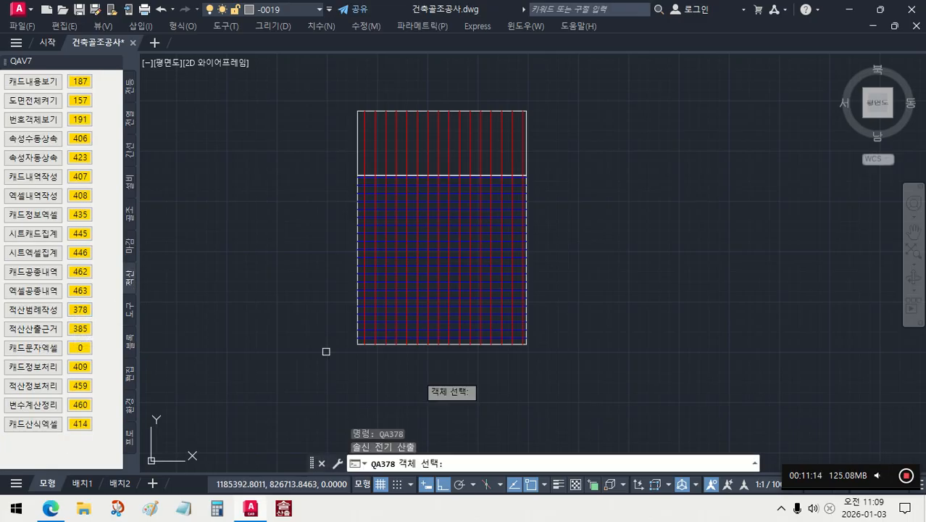
left_click(655, 424)
left_click(304, 107)
key("Return")
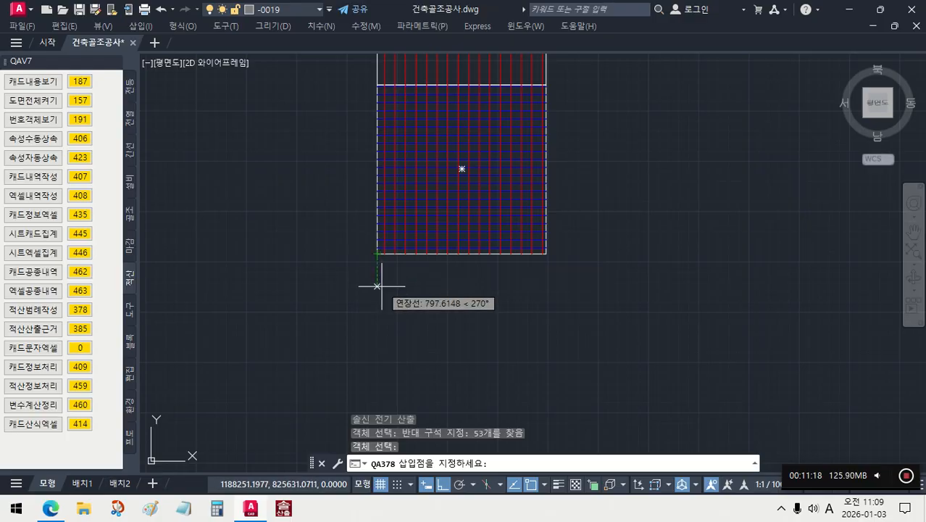
left_click(379, 284)
scroll(466, 344, "up", 2)
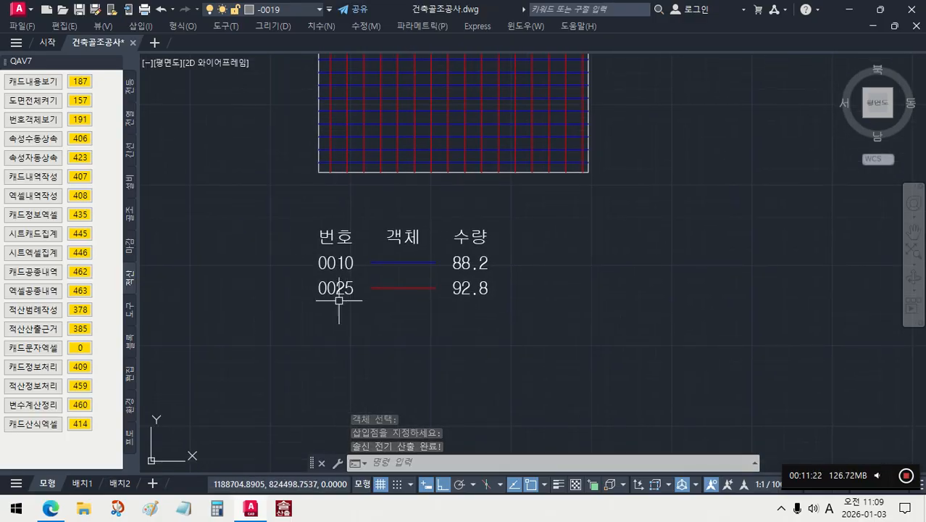
Generate the calculation basis for the new column rebar layout with 적산산출근거 (QA385) and insert it below the quantity legend
left_click(84, 330)
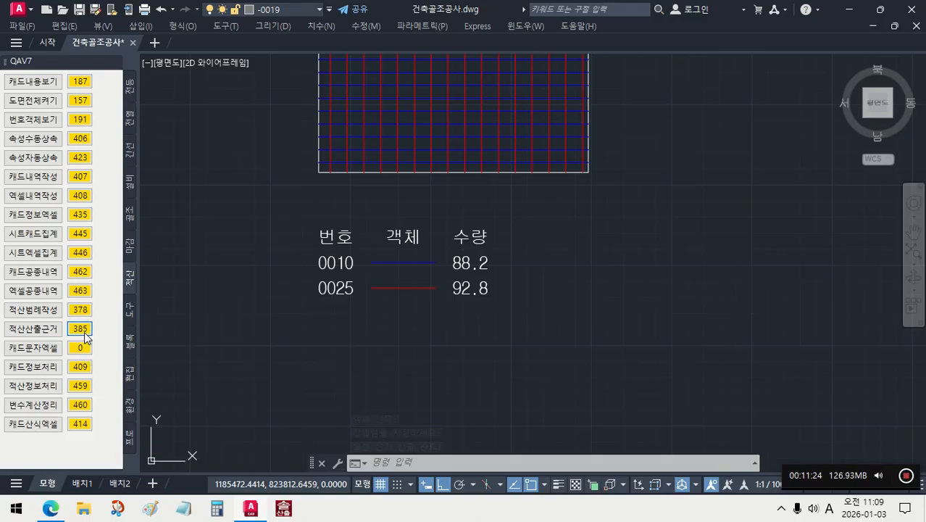
left_click(534, 321)
left_click(341, 126)
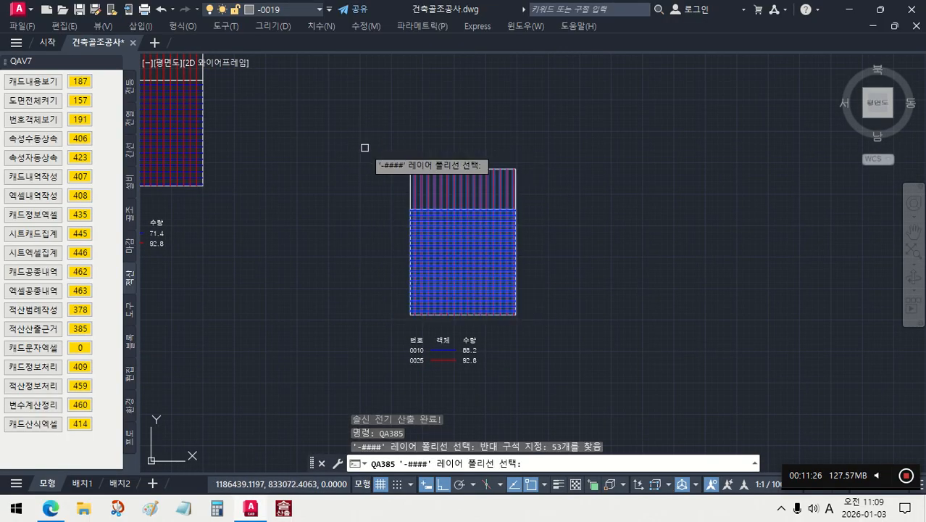
right_click(368, 149)
middle_click_drag(447, 313, 449, 240)
scroll(391, 319, "up", 2)
scroll(411, 301, "up", 2)
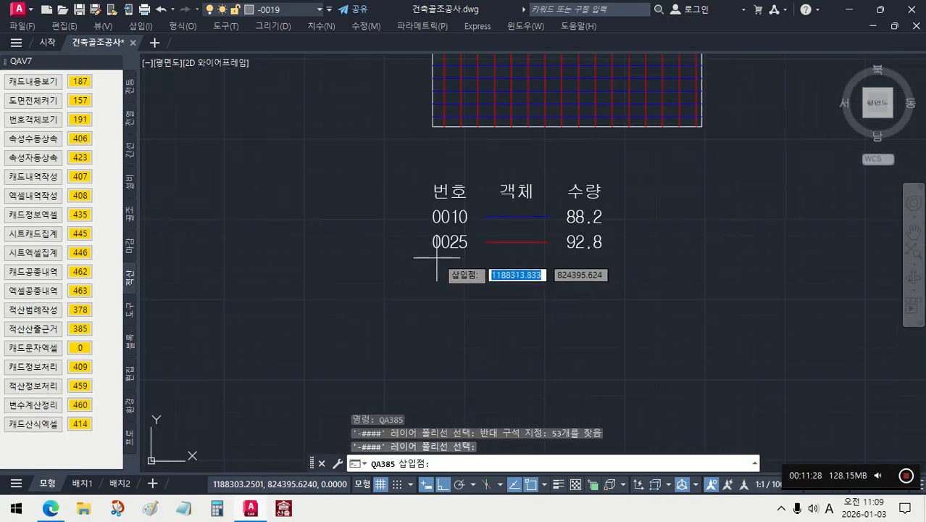
left_click(433, 287)
Examine the calculation formulas below the legend and compare them with the rebar lines in both column rectangles
middle_click_drag(504, 340, 424, 275)
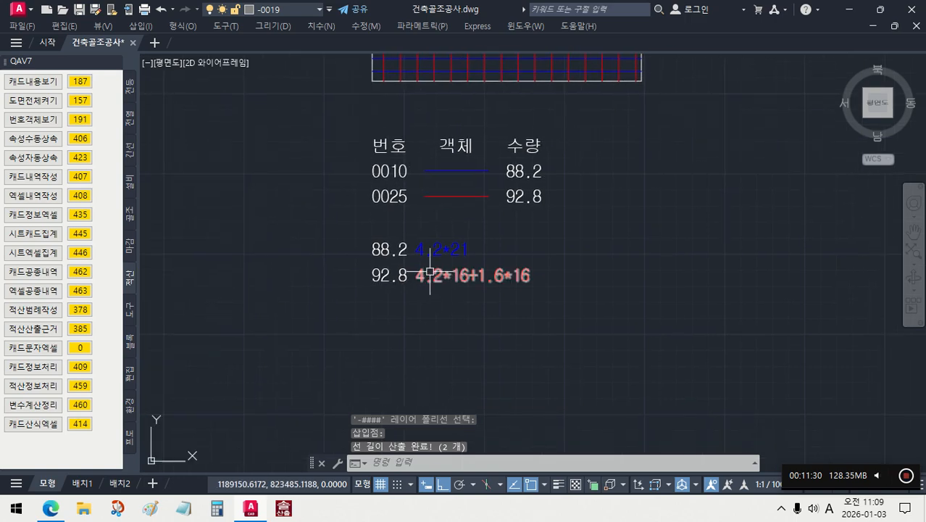
scroll(424, 261, "up", 3)
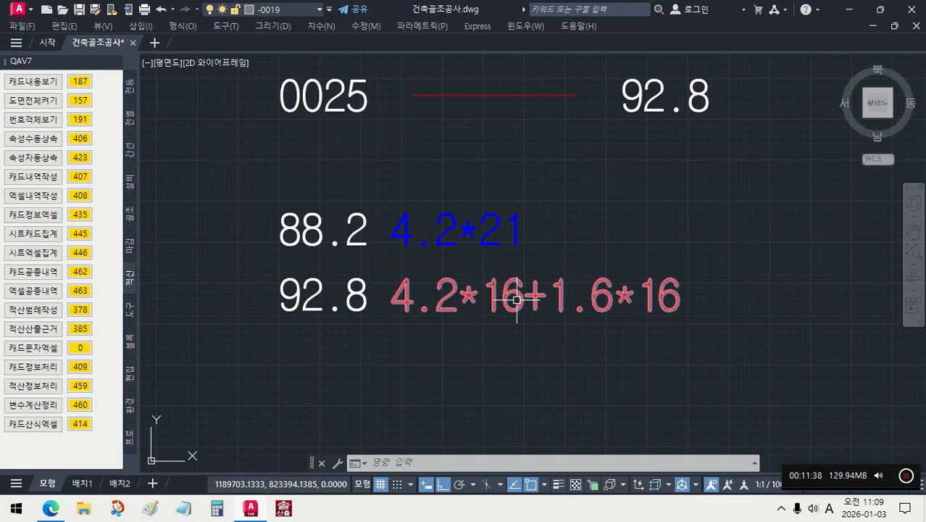
scroll(543, 261, "down", 8)
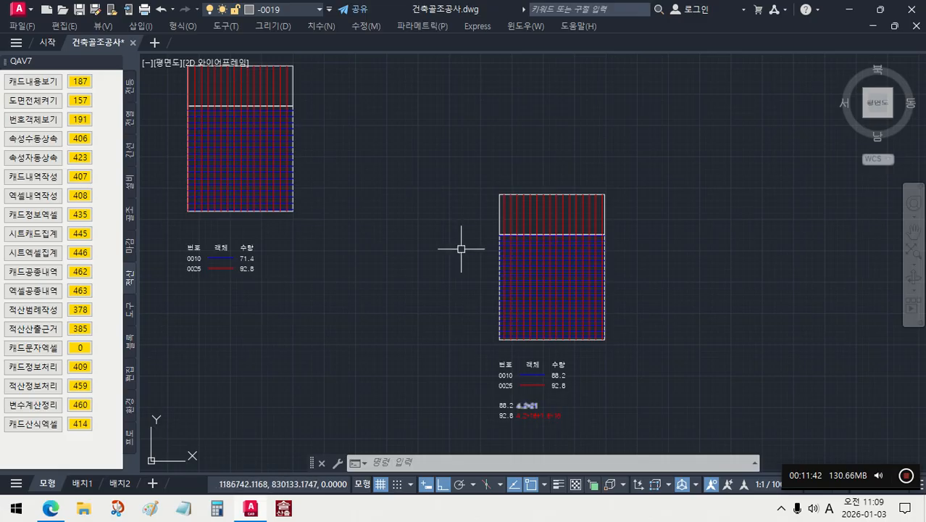
middle_click_drag(670, 351, 577, 248)
middle_click_drag(463, 296, 479, 314)
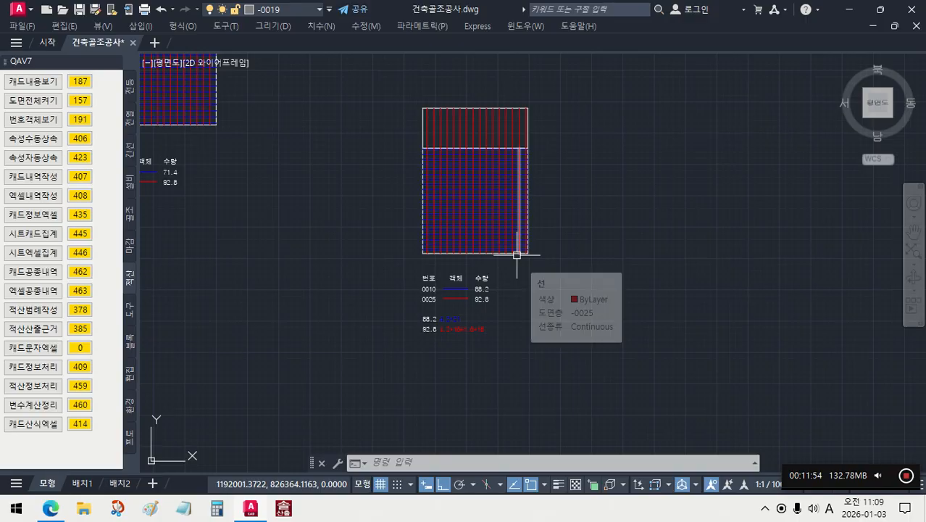
middle_click_drag(458, 179, 469, 264)
scroll(456, 239, "up", 4)
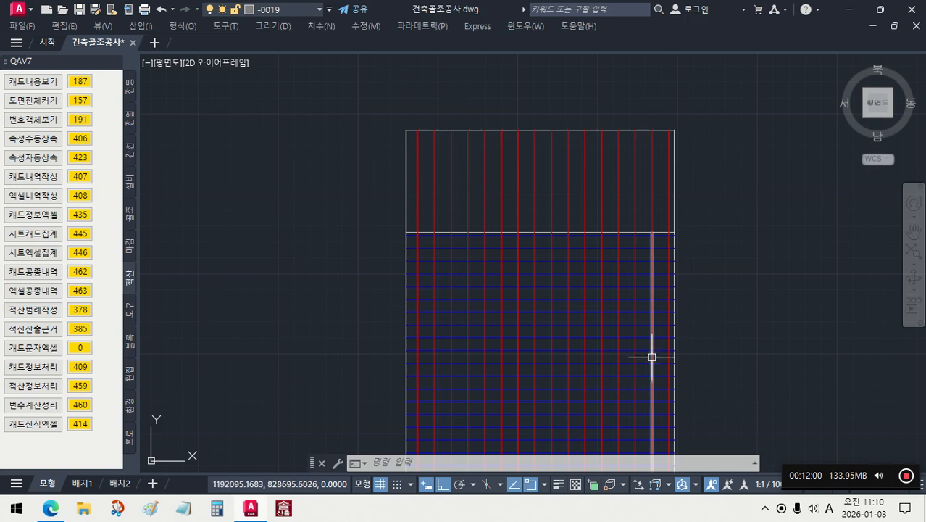
middle_click_drag(651, 356, 602, 244)
scroll(595, 325, "down", 2)
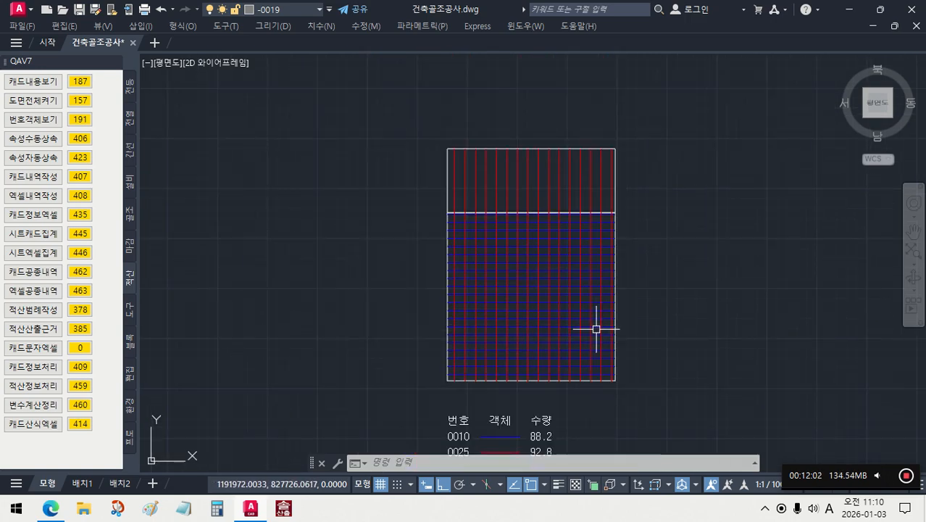
scroll(596, 326, "down", 4)
scroll(596, 327, "down", 6)
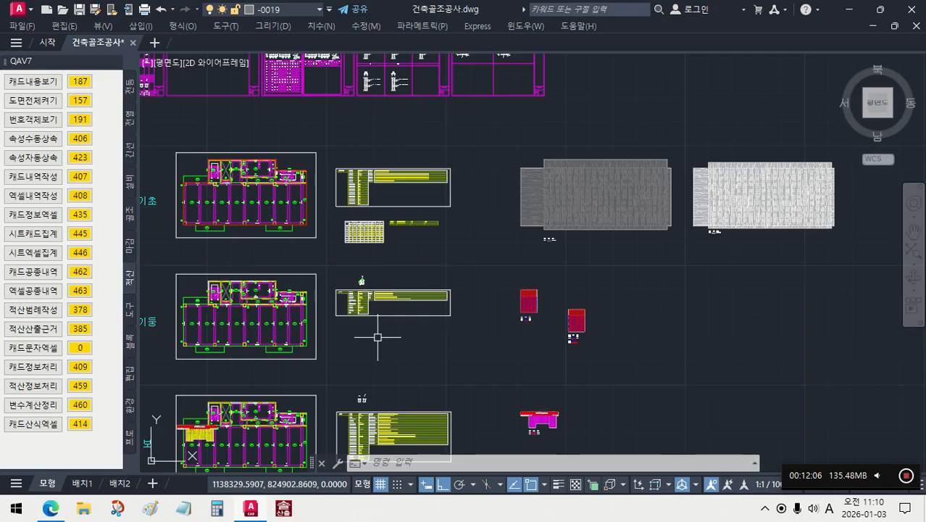
Examine the 3. 보 section's plan, variable and formula table, and beam rebar layout
middle_click_drag(381, 337, 443, 250)
middle_click_drag(414, 314, 432, 245)
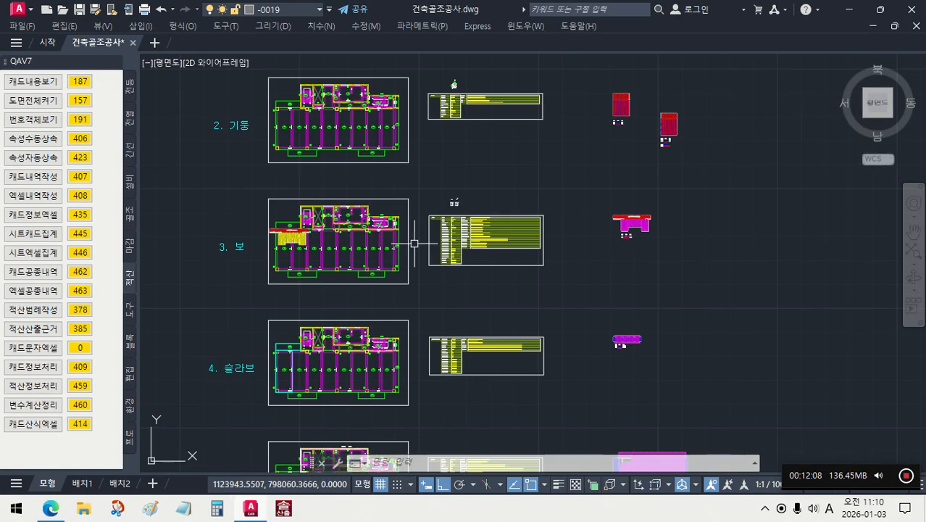
scroll(274, 237, "up", 4)
middle_click_drag(632, 284, 386, 285)
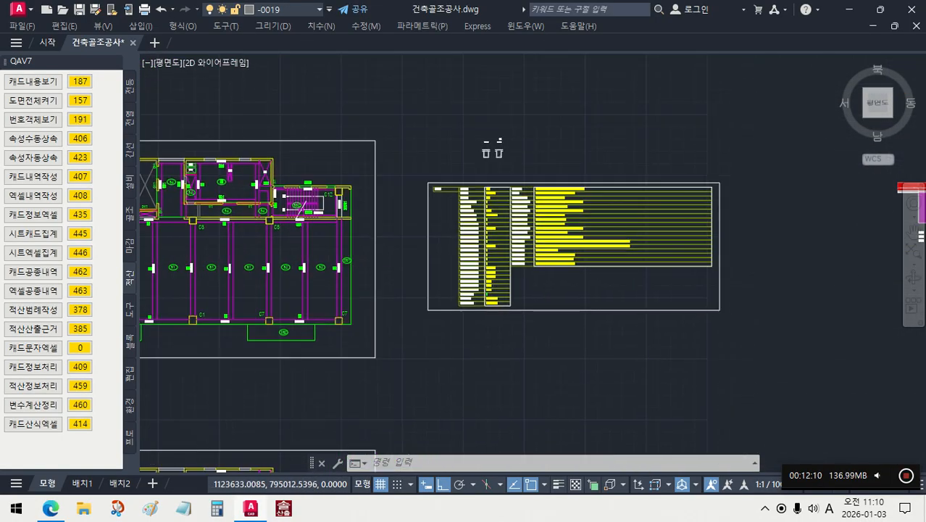
scroll(544, 278, "up", 8)
scroll(543, 278, "down", 8)
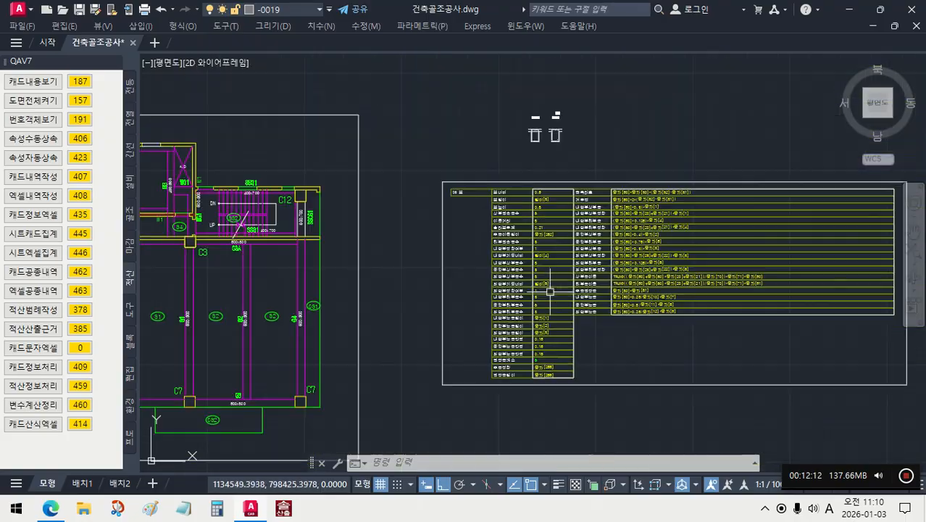
scroll(548, 331, "up", 1)
scroll(551, 331, "up", 2)
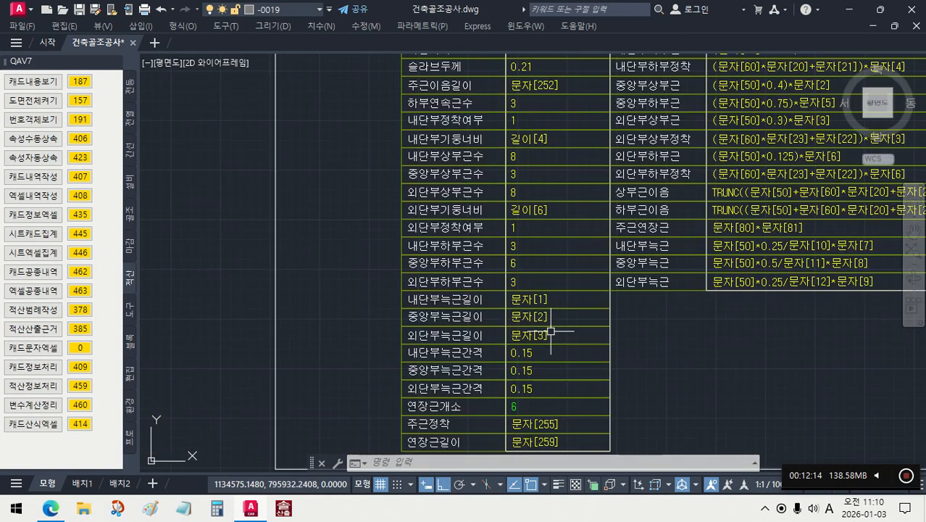
scroll(551, 331, "down", 12)
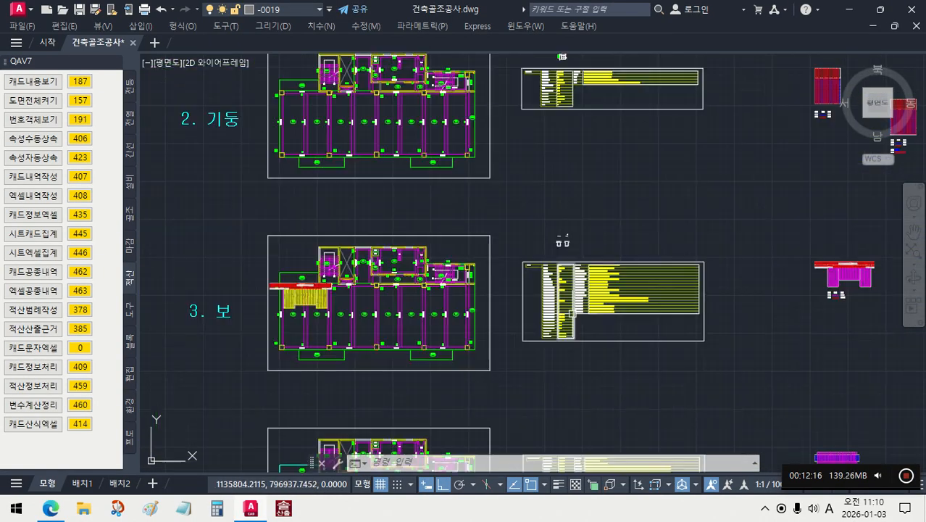
middle_click_drag(669, 317, 490, 302)
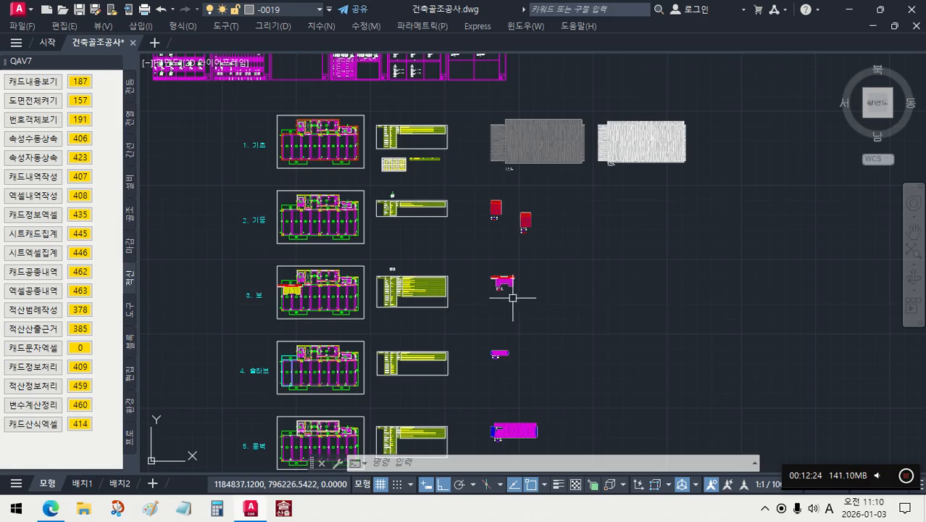
scroll(509, 294, "up", 3)
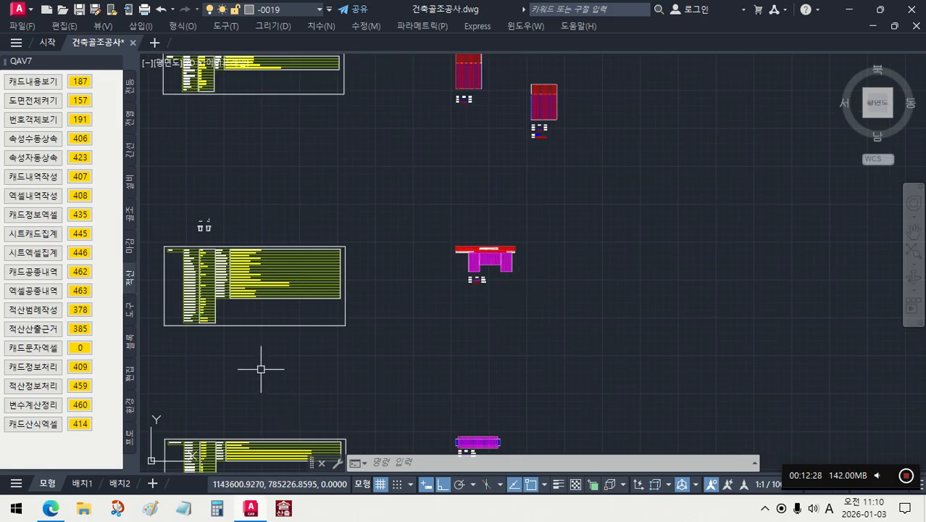
Start 철근전개도면 (QA297) with an origin beside the 3. 보 rebar layout and choose the beam-shaped box type
left_click(129, 409)
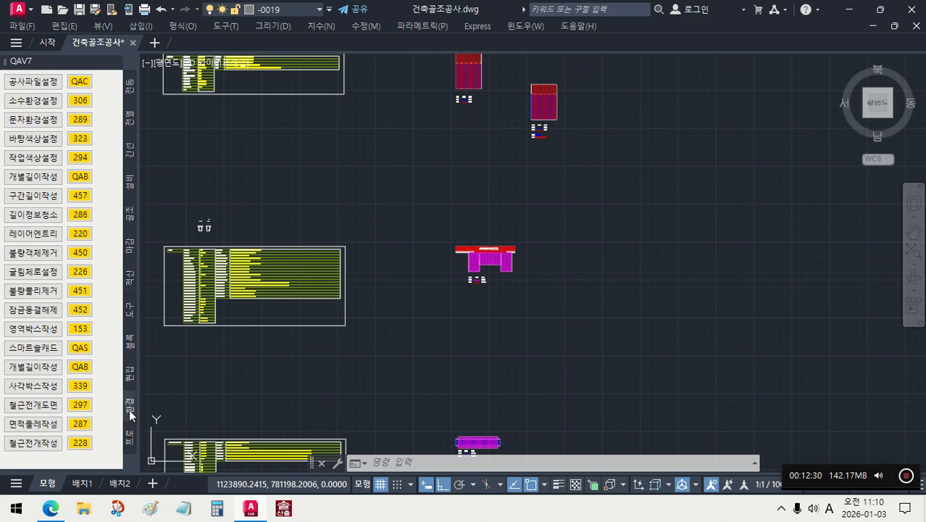
left_click(79, 404)
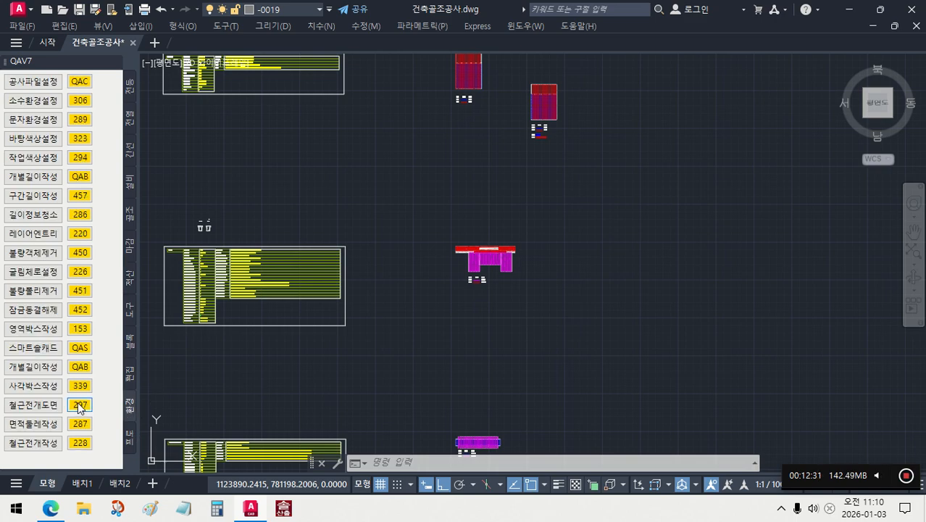
left_click(611, 252)
left_click(498, 141)
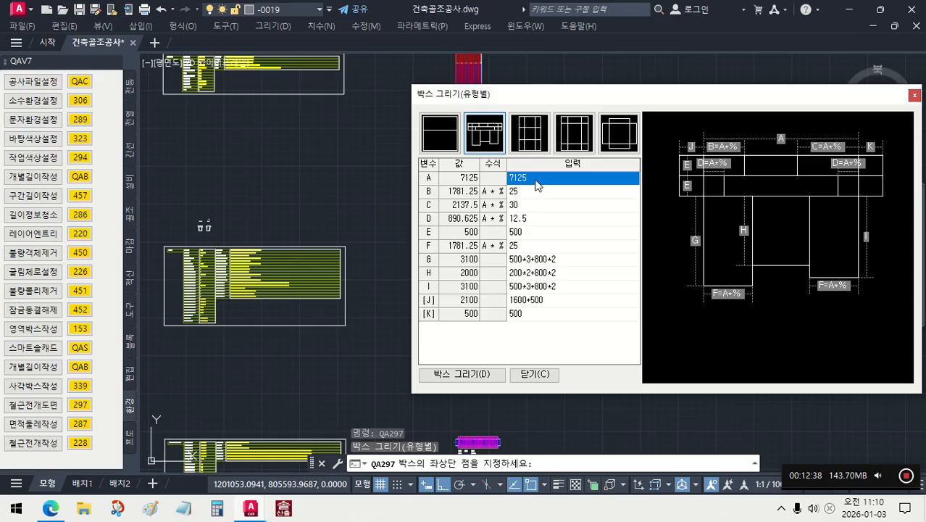
Check the beam box's inputs A to F against the dimension labels in the preview
left_click(534, 191)
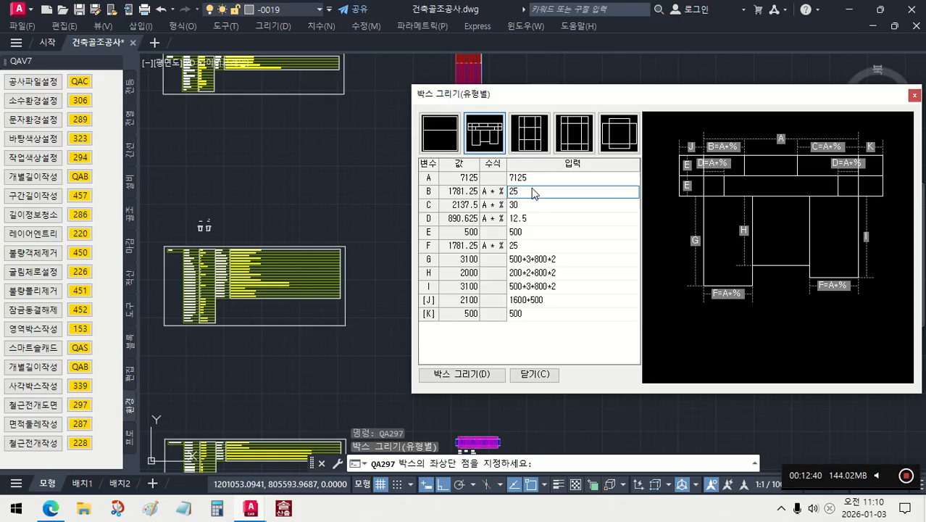
left_click(531, 207)
left_click(537, 223)
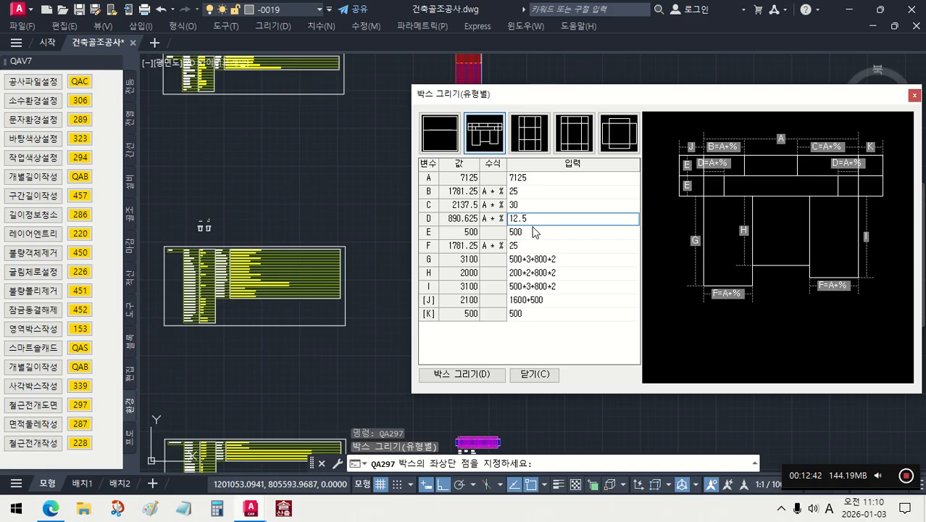
left_click(531, 234)
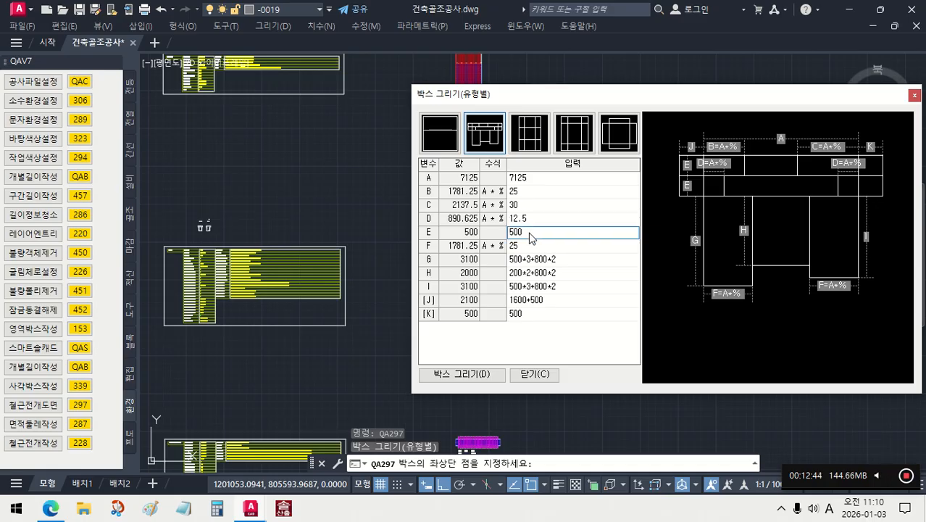
left_click(525, 248)
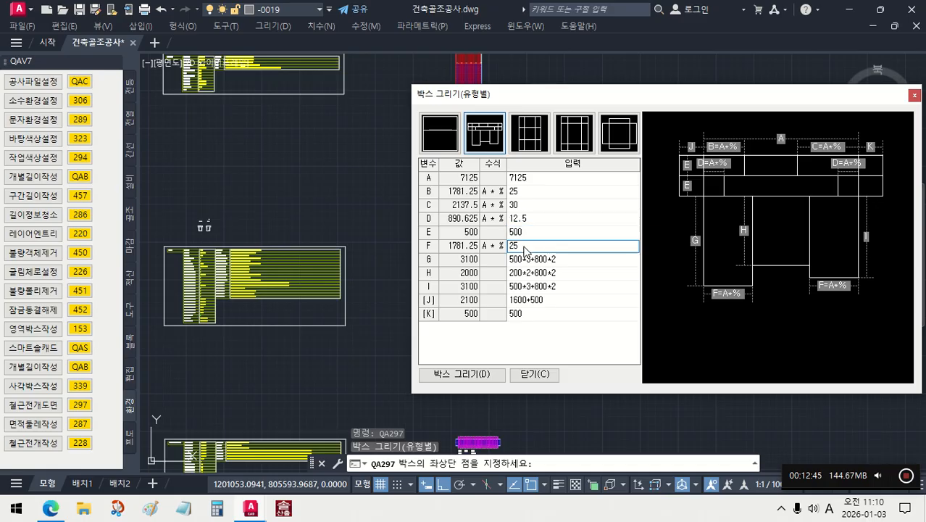
left_click(529, 182)
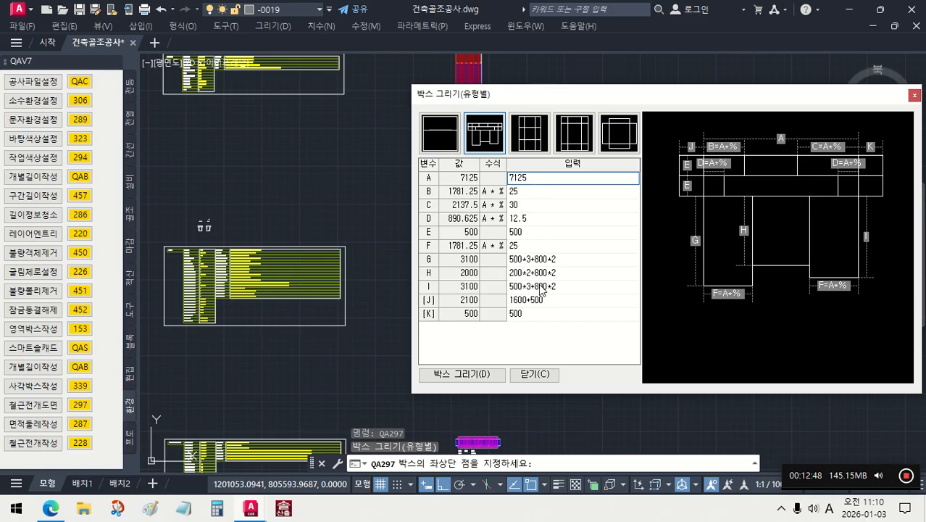
Check the beam box's depth inputs G, H and I and the end extension input J against the preview
left_click(525, 261)
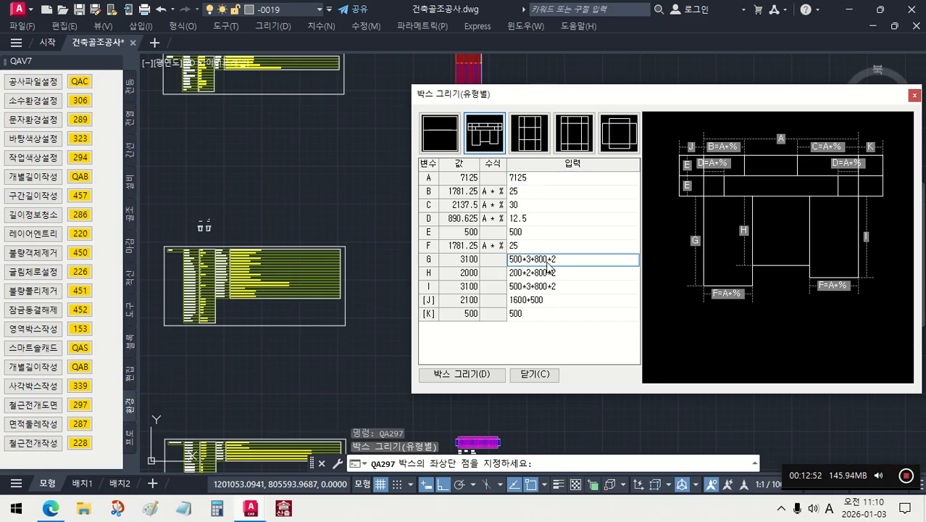
left_click(558, 275)
left_click(554, 289)
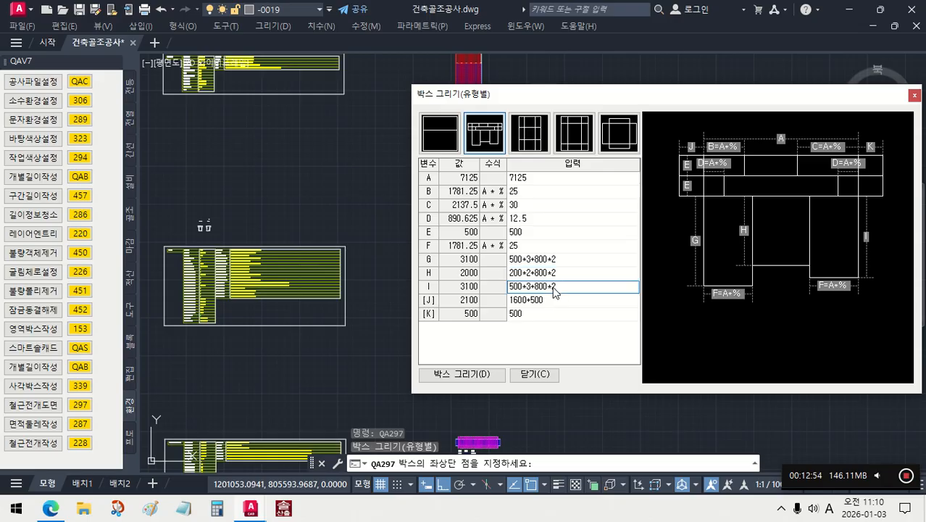
left_click(515, 301)
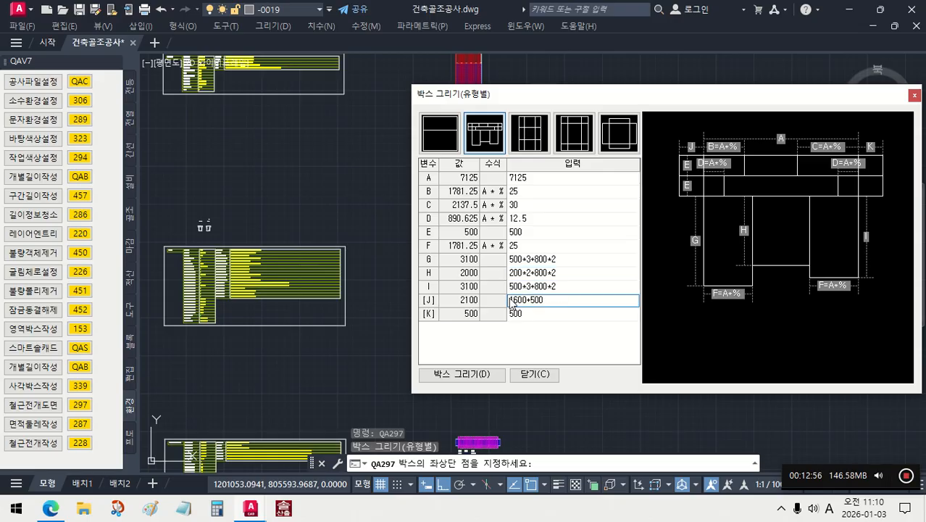